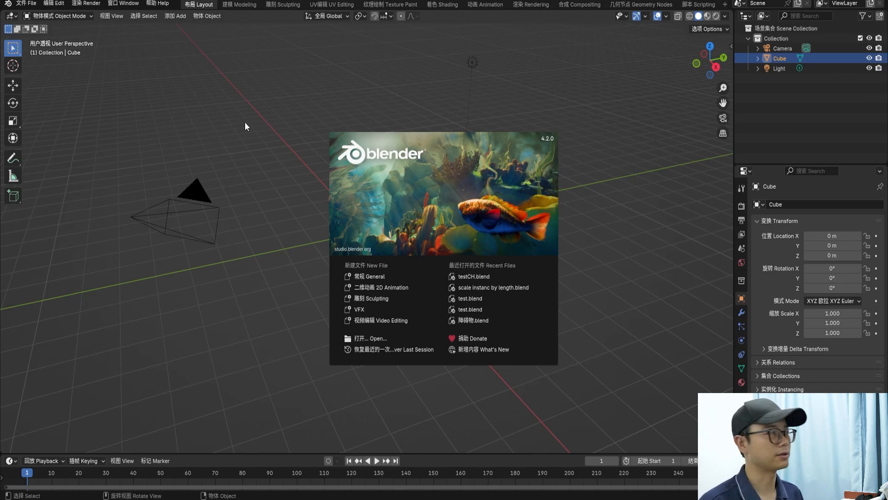
# Step: Open the Geometry Nodes workspace with a new node tree on the cube and enlarge the node editor
pyautogui.click(621, 5)
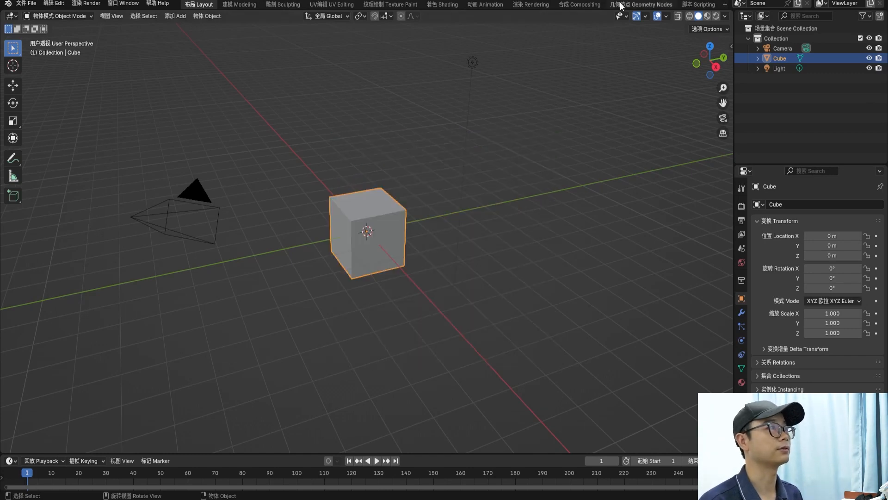
pyautogui.click(621, 6)
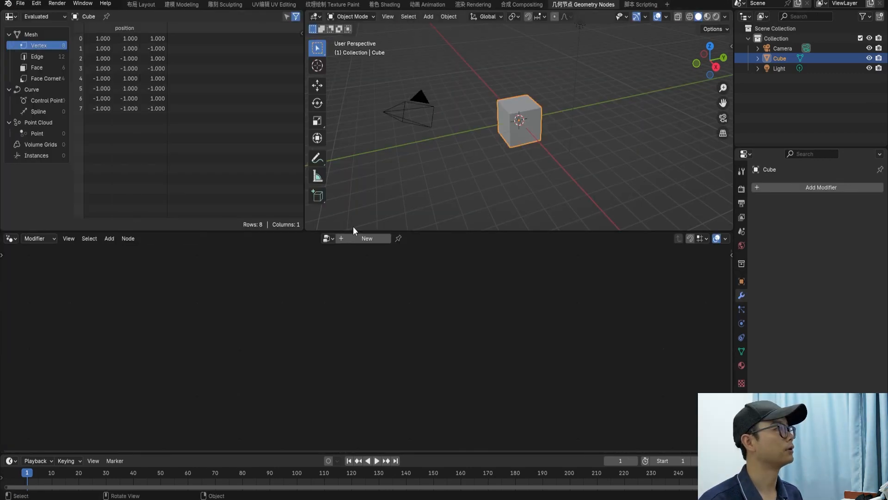
pyautogui.click(360, 238)
pyautogui.moveTo(452, 231); pyautogui.dragTo(451, 172)
pyautogui.scroll(3, 339, 311)
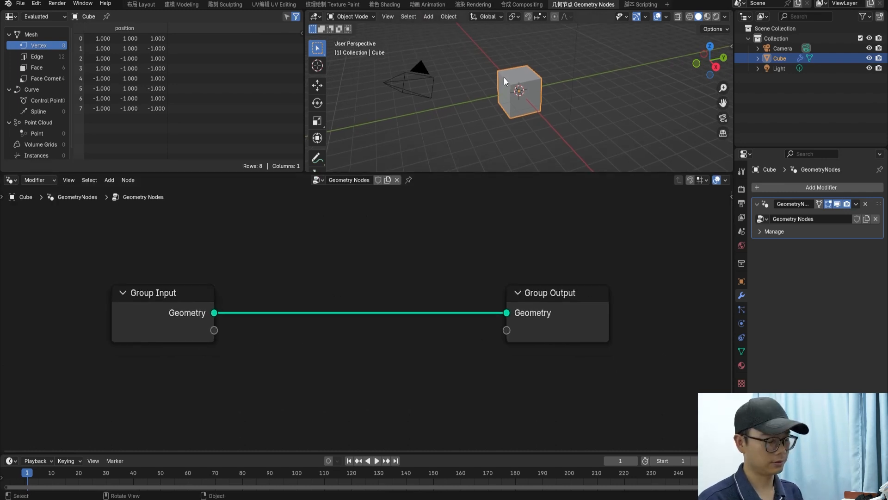
# Step: Replace the default cube in the scene with a monkey mesh
pyautogui.press('Delete')
pyautogui.hotkey('shift', 'a')
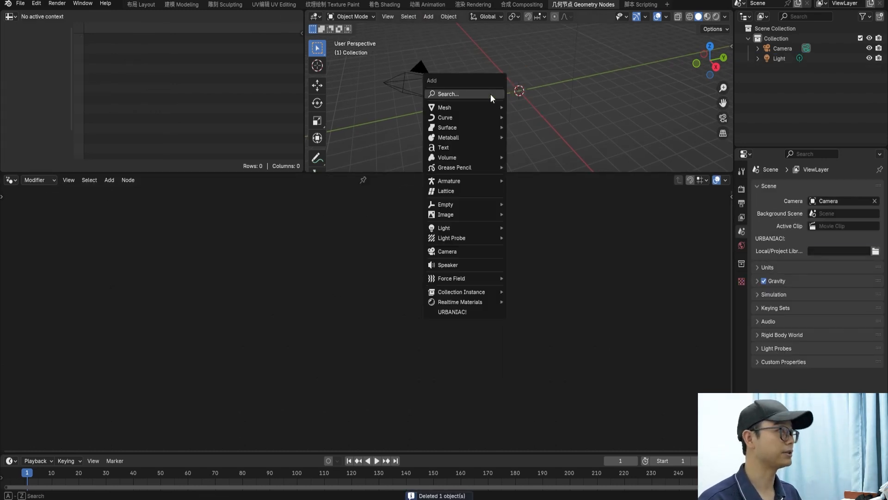
pyautogui.moveTo(483, 105)
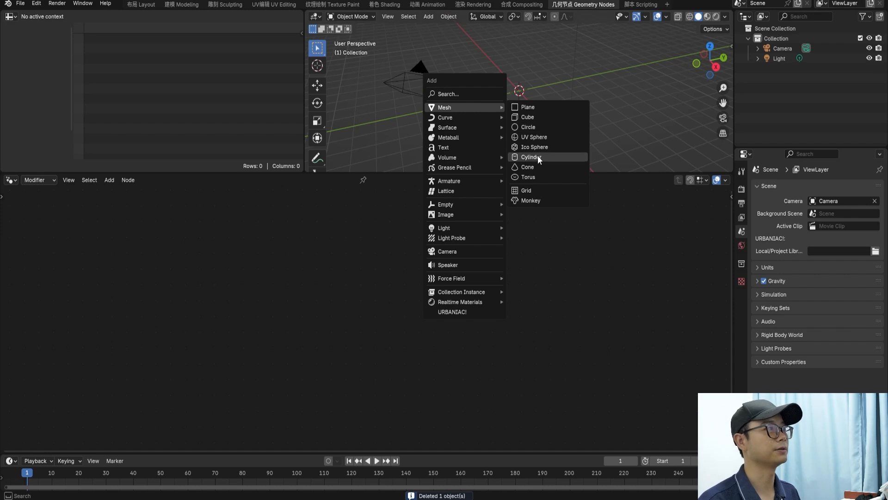
pyautogui.click(530, 200)
pyautogui.scroll(6, 535, 91)
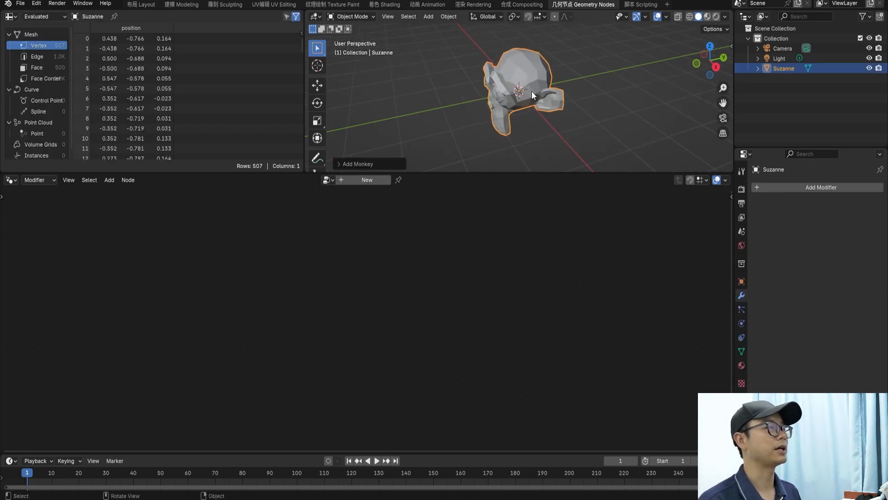
# Step: Create a new geometry node tree for the monkey and move Group Output well away from Group Input
pyautogui.click(381, 180)
pyautogui.scroll(2, 318, 302)
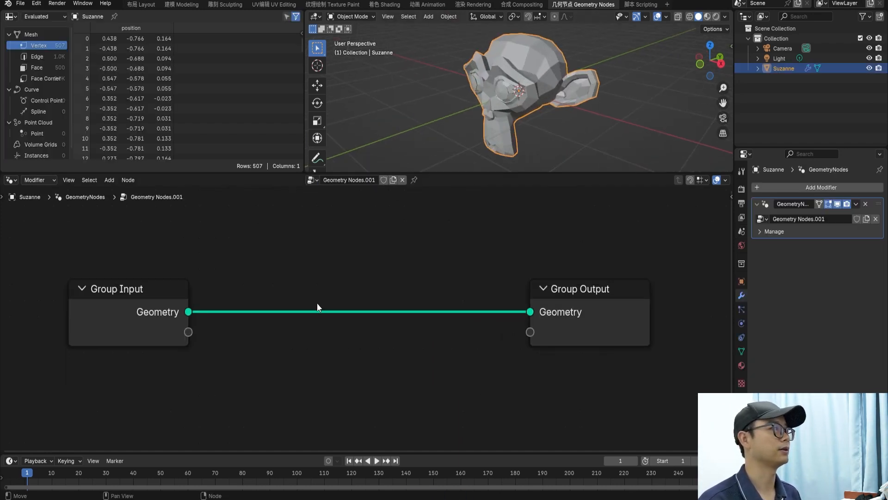
pyautogui.scroll(-2, 269, 303)
pyautogui.moveTo(270, 308); pyautogui.dragTo(170, 300, button='middle')
pyautogui.moveTo(428, 307); pyautogui.dragTo(614, 317)
pyautogui.scroll(-4, 432, 298)
pyautogui.moveTo(432, 299); pyautogui.dragTo(352, 294, button='middle')
pyautogui.scroll(2, 351, 294)
pyautogui.moveTo(487, 304); pyautogui.dragTo(586, 303)
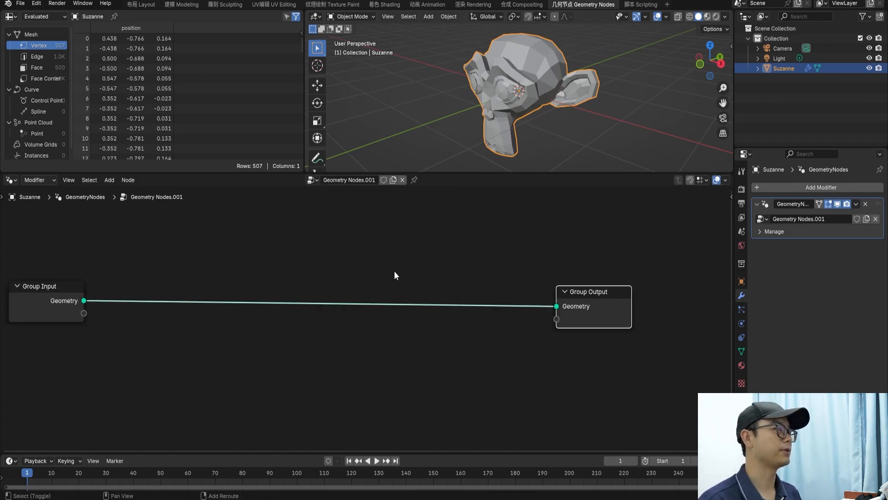
# Step: Insert an Instance on Points node on the link between Group Input and Group Output
pyautogui.hotkey('shift', 'a')
pyautogui.click(382, 190)
pyautogui.write('i')
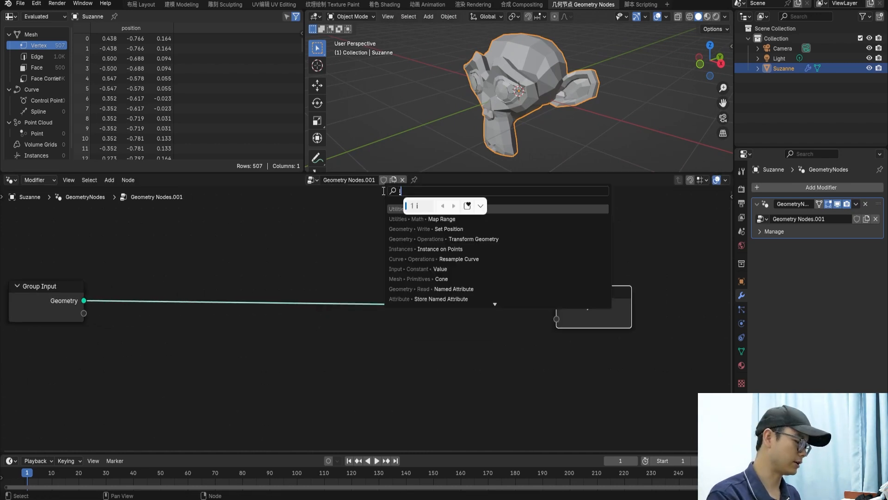
pyautogui.write('nst on')
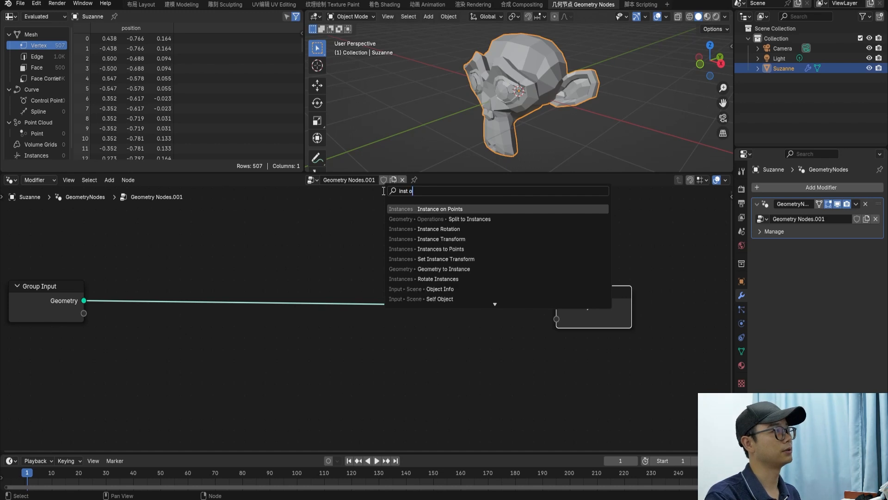
pyautogui.press('Return')
pyautogui.click(425, 288)
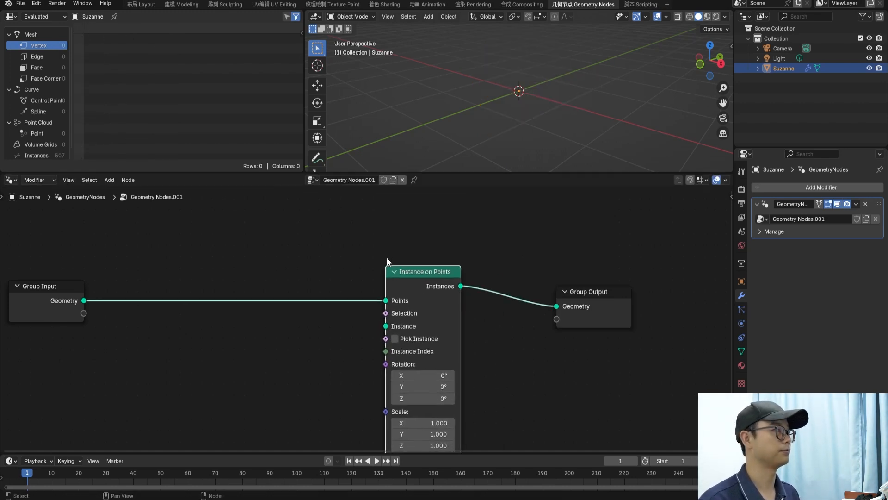
# Step: Add a Cube mesh primitive node and connect its Mesh output to the Instance input of Instance on Points
pyautogui.scroll(-4, 452, 288)
pyautogui.hotkey('shift', 'a')
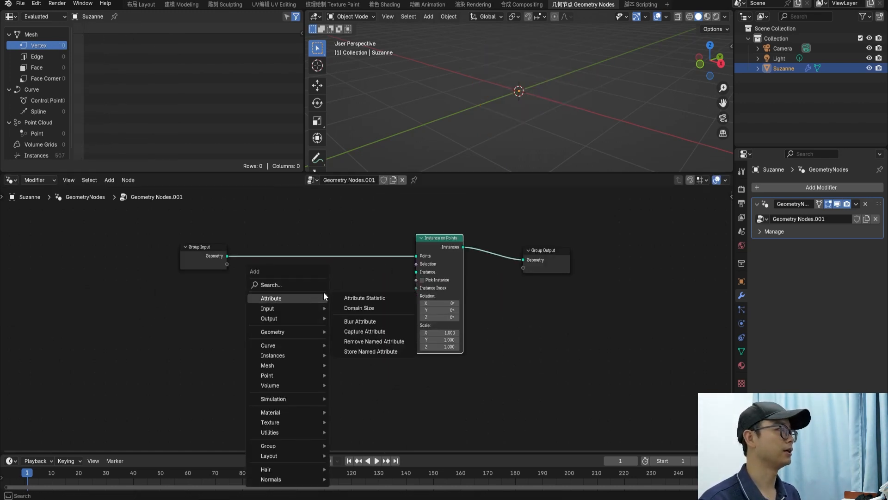
pyautogui.write('cube')
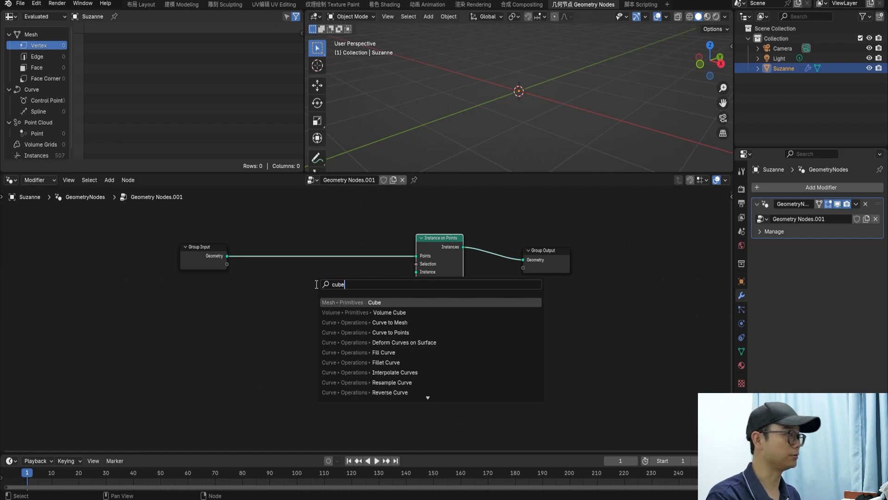
pyautogui.press('Return')
pyautogui.scroll(2, 377, 292)
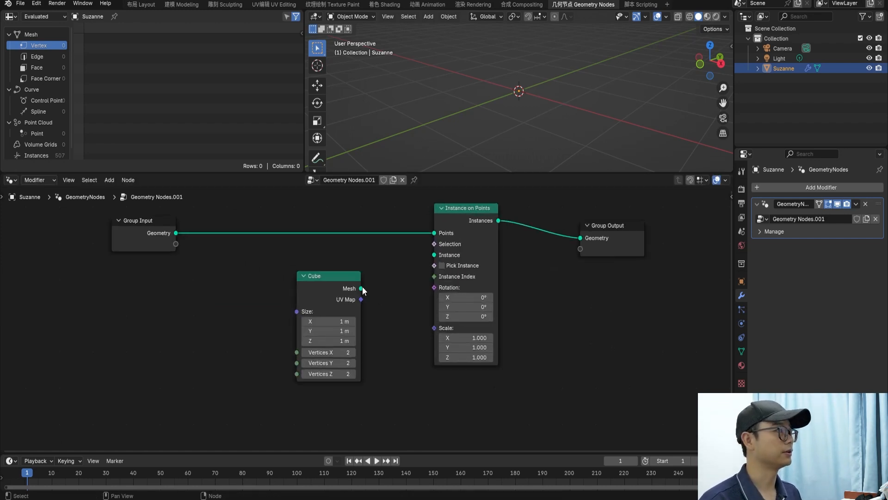
pyautogui.moveTo(361, 288); pyautogui.dragTo(435, 255)
# Step: Set the Cube node's Y and Z size to 0.1 m
pyautogui.scroll(2, 370, 319)
pyautogui.click(331, 336)
pyautogui.write('0.1')
pyautogui.press('Return')
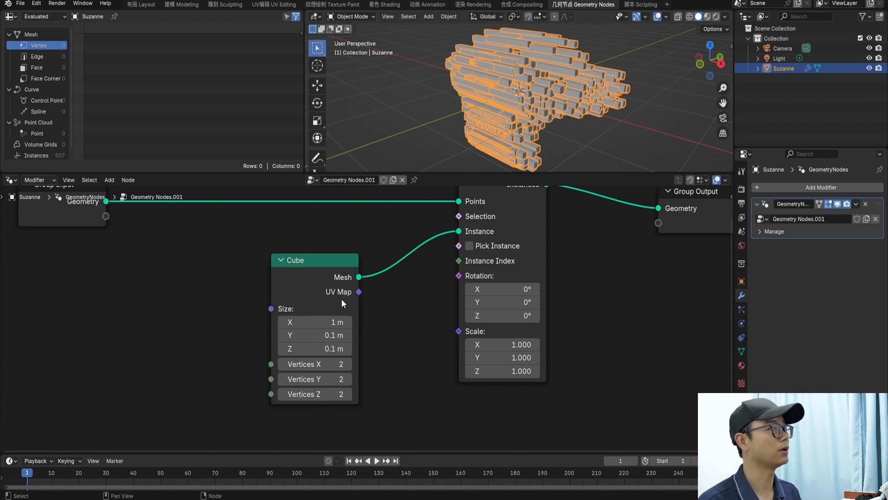
# Step: Rearrange the Cube, Instance on Points and Group Output nodes to leave free space after Group Input
pyautogui.scroll(-1, 340, 292)
pyautogui.moveTo(337, 282); pyautogui.dragTo(277, 296)
pyautogui.scroll(-3, 366, 273)
pyautogui.moveTo(581, 284); pyautogui.dragTo(446, 247)
pyautogui.moveTo(457, 246); pyautogui.dragTo(575, 244)
pyautogui.scroll(-1, 523, 276)
pyautogui.moveTo(522, 276); pyautogui.dragTo(468, 272, button='middle')
pyautogui.moveTo(248, 299); pyautogui.dragTo(398, 267)
pyautogui.scroll(2, 430, 280)
pyautogui.scroll(1, 398, 266)
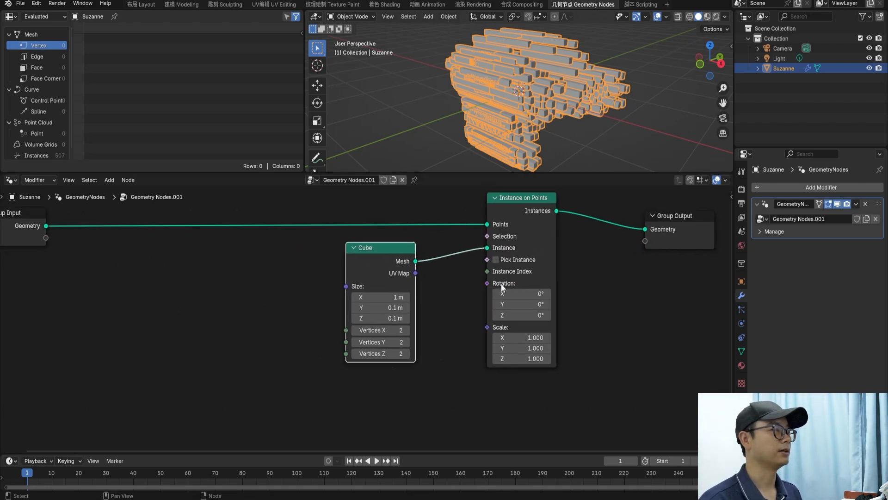
pyautogui.scroll(-2, 501, 264)
pyautogui.moveTo(502, 235); pyautogui.dragTo(508, 236)
pyautogui.moveTo(486, 305); pyautogui.dragTo(497, 273, button='middle')
pyautogui.scroll(1, 498, 273)
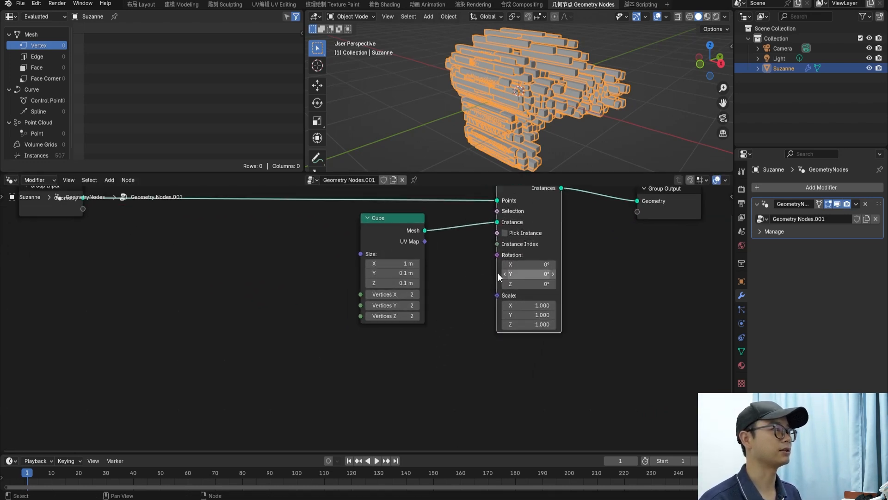
pyautogui.scroll(1, 504, 257)
pyautogui.scroll(-2, 507, 294)
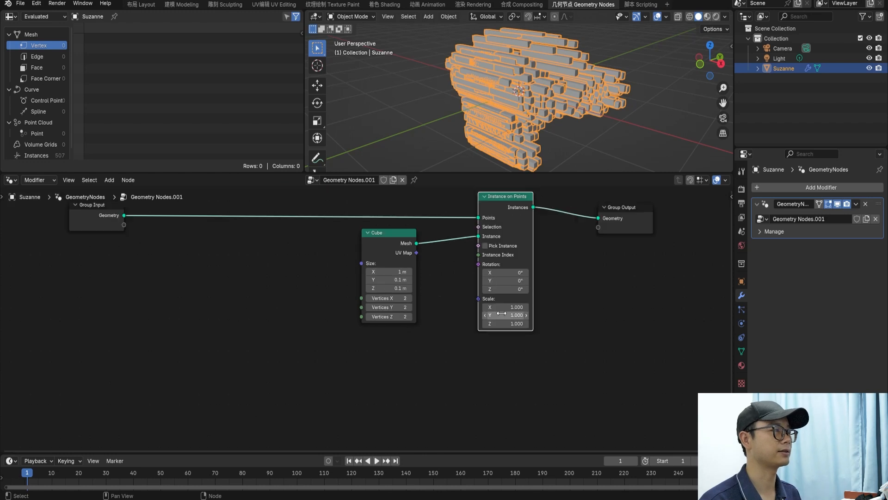
# Step: Move Group Input farther away and insert a Mesh to Points node between it and Instance on Points
pyautogui.moveTo(298, 253); pyautogui.dragTo(302, 275, button='middle')
pyautogui.click(124, 246)
pyautogui.moveTo(124, 245); pyautogui.dragTo(91, 243)
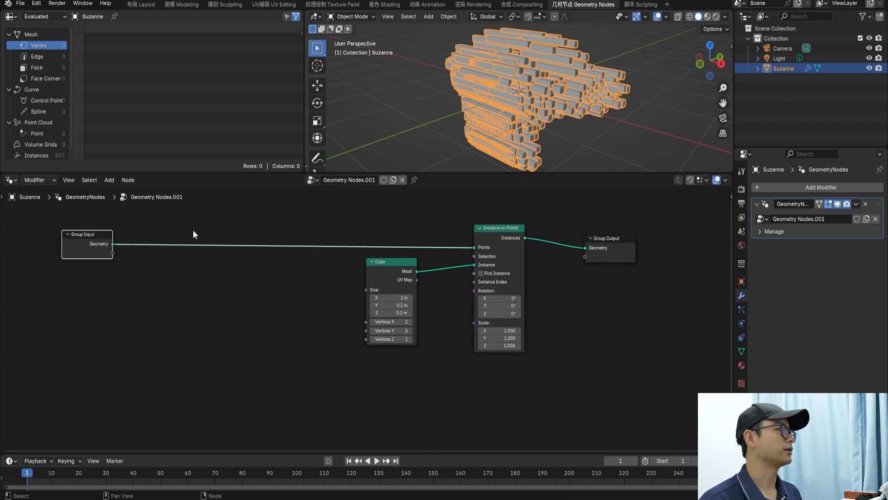
pyautogui.hotkey('shift', 'a')
pyautogui.write('mes t')
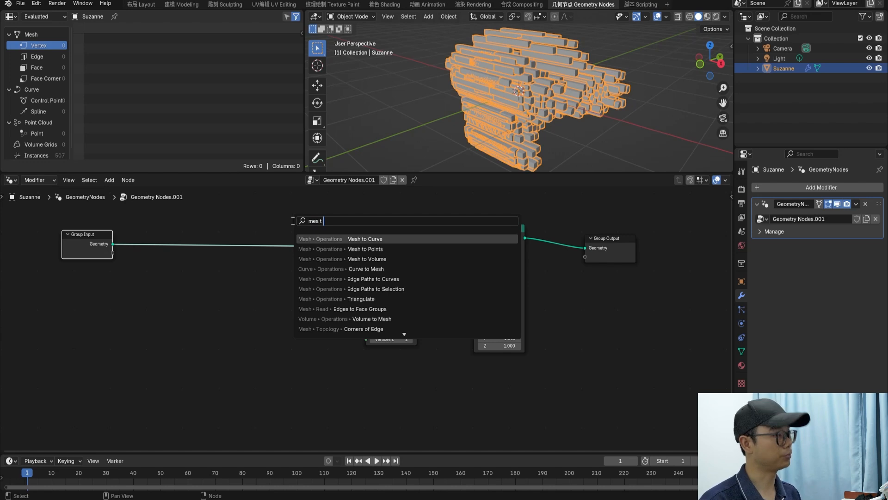
pyautogui.press('Down')
pyautogui.press('Return')
pyautogui.click(285, 220)
pyautogui.scroll(1, 315, 235)
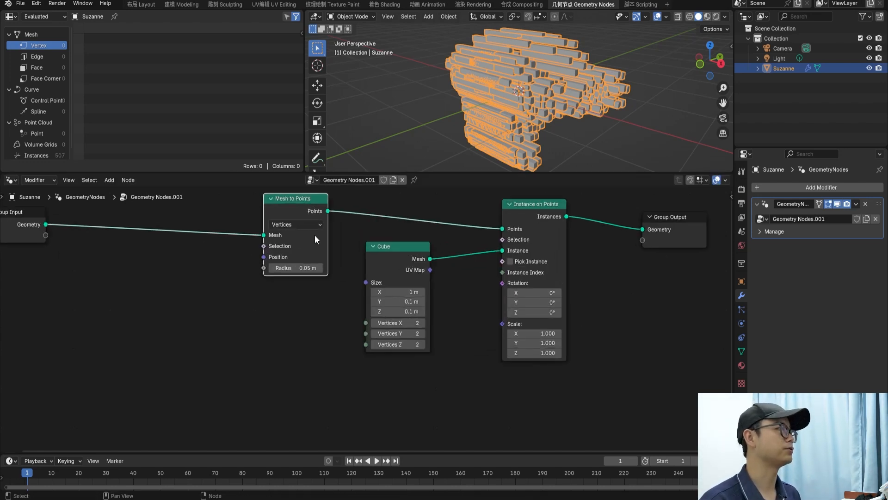
# Step: Set the Mesh to Points node's mode to Edges
pyautogui.moveTo(315, 235); pyautogui.dragTo(345, 257, button='middle')
pyautogui.scroll(1, 345, 257)
pyautogui.click(334, 241)
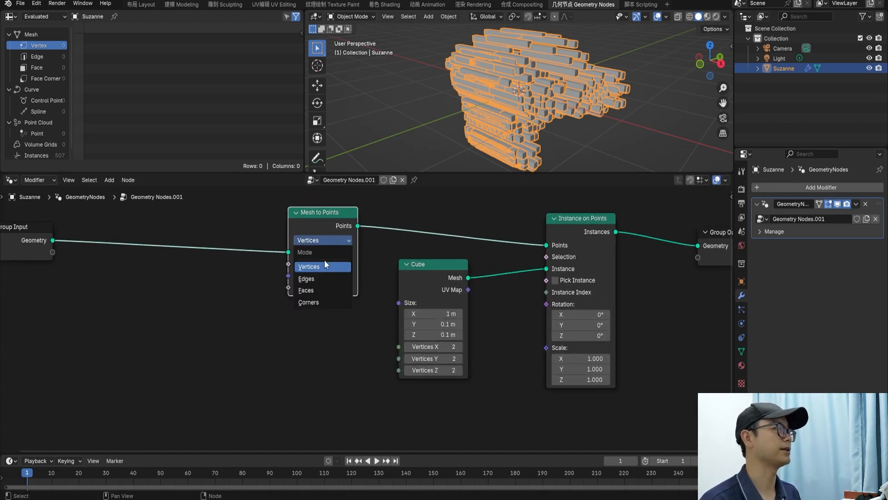
pyautogui.click(320, 277)
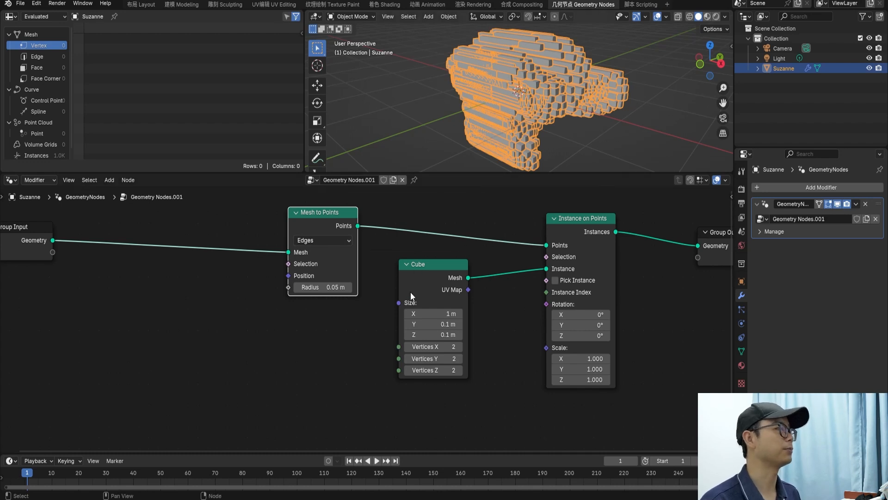
# Step: Add an Axes to Rotation node below the Cube node and connect it to the Rotation input of Instance on Points
pyautogui.scroll(-1, 394, 288)
pyautogui.moveTo(379, 282); pyautogui.dragTo(363, 248, button='middle')
pyautogui.hotkey('shift', 'a')
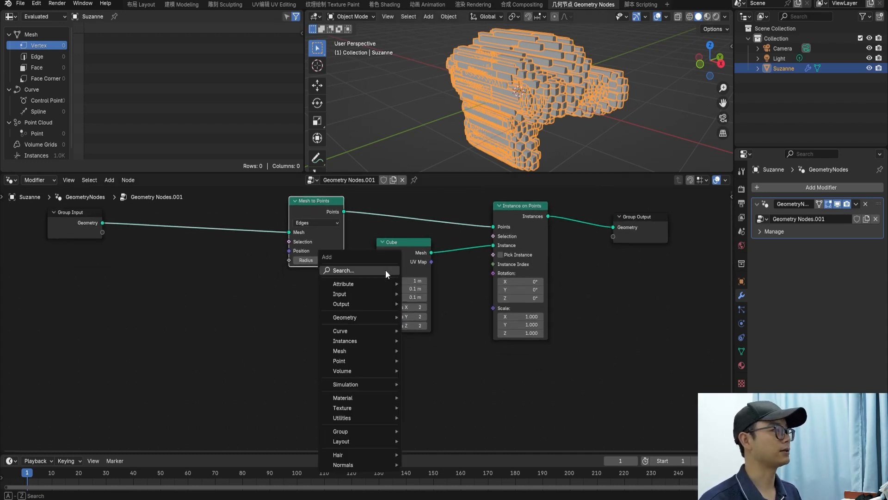
pyautogui.click(390, 269)
pyautogui.write('axe')
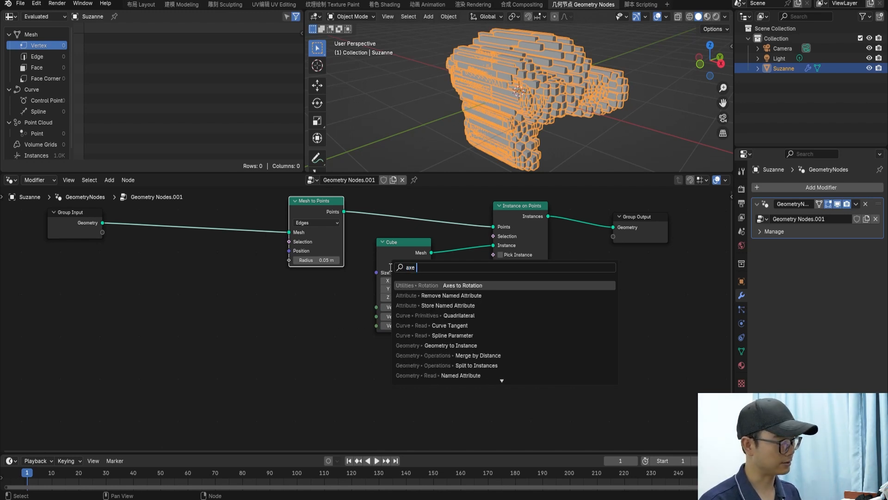
pyautogui.press('Return')
pyautogui.click(425, 343)
pyautogui.moveTo(425, 343); pyautogui.dragTo(354, 310, button='middle')
pyautogui.rightClick(422, 356)
pyautogui.press('Escape')
pyautogui.moveTo(380, 330); pyautogui.dragTo(459, 239)
pyautogui.scroll(3, 401, 322)
pyautogui.scroll(-4, 393, 325)
# Step: Add a Normal node and connect it to the Primary Axis input of Axes to Rotation
pyautogui.hotkey('shift', 'a')
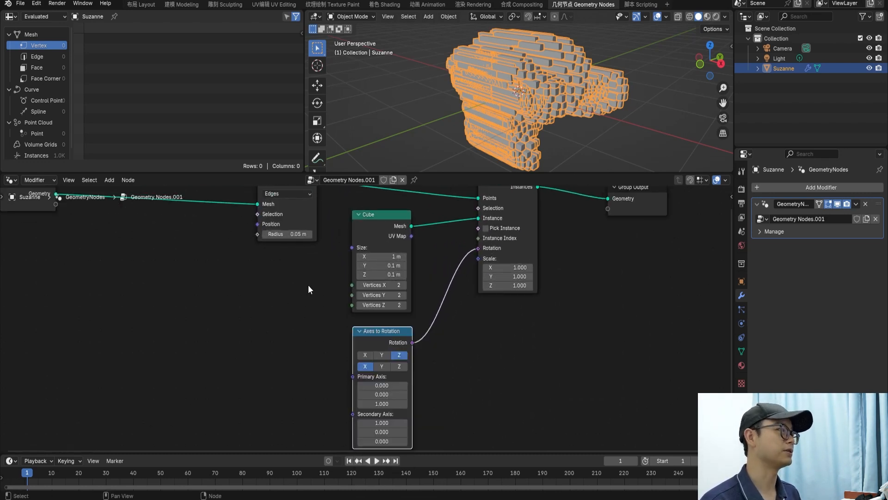
pyautogui.moveTo(309, 282); pyautogui.dragTo(346, 243, button='middle')
pyautogui.scroll(2, 371, 297)
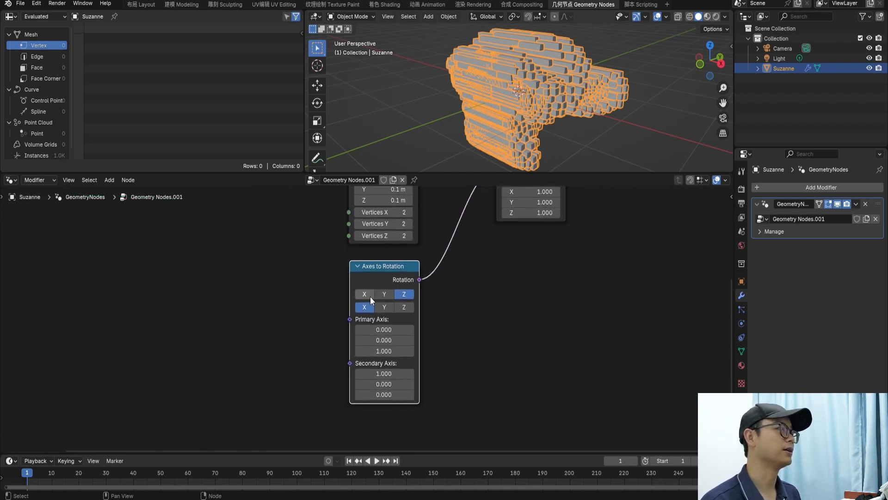
pyautogui.moveTo(350, 320); pyautogui.dragTo(313, 318)
pyautogui.write('nor')
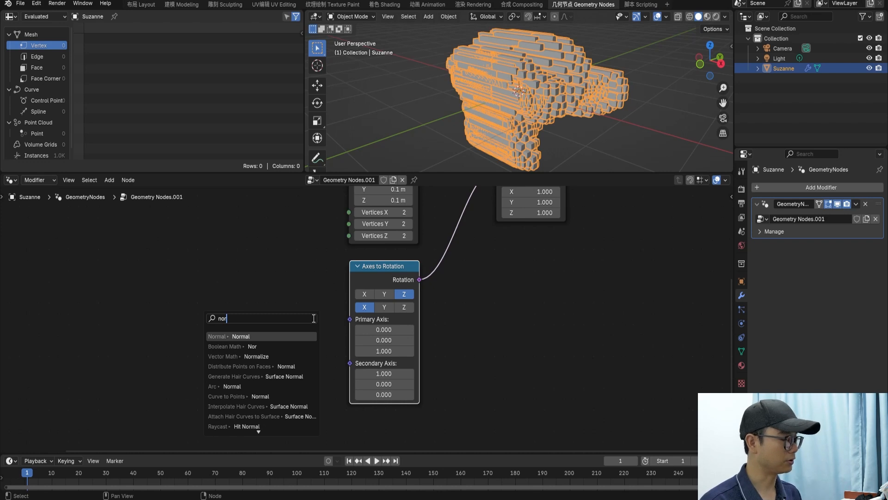
pyautogui.write('m')
pyautogui.press('Return')
pyautogui.click(329, 306)
pyautogui.scroll(-4, 412, 282)
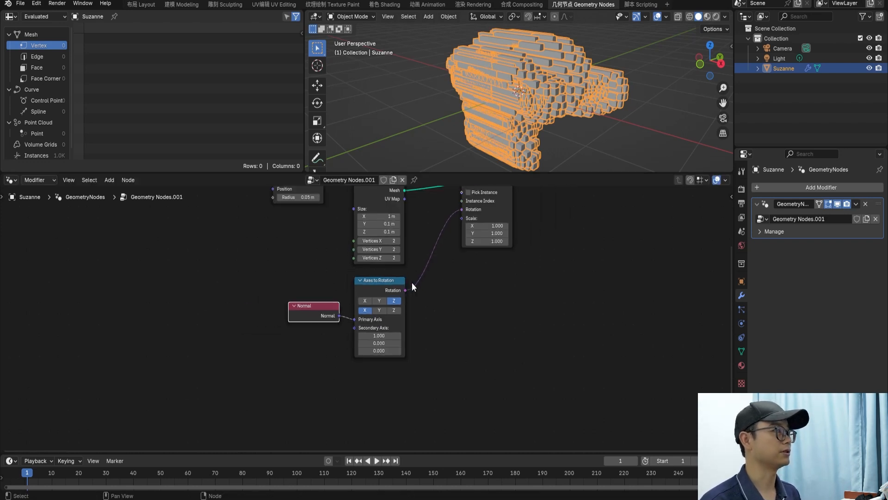
# Step: Examine the orientation of the instanced bars on the monkey and the Normal and Mesh to Points nodes
pyautogui.moveTo(412, 282); pyautogui.dragTo(429, 350, button='middle')
pyautogui.moveTo(521, 92); pyautogui.dragTo(511, 127, button='middle')
pyautogui.scroll(2, 370, 327)
pyautogui.moveTo(318, 379); pyautogui.dragTo(370, 381, button='middle')
pyautogui.moveTo(362, 387); pyautogui.dragTo(359, 390)
pyautogui.click(373, 194)
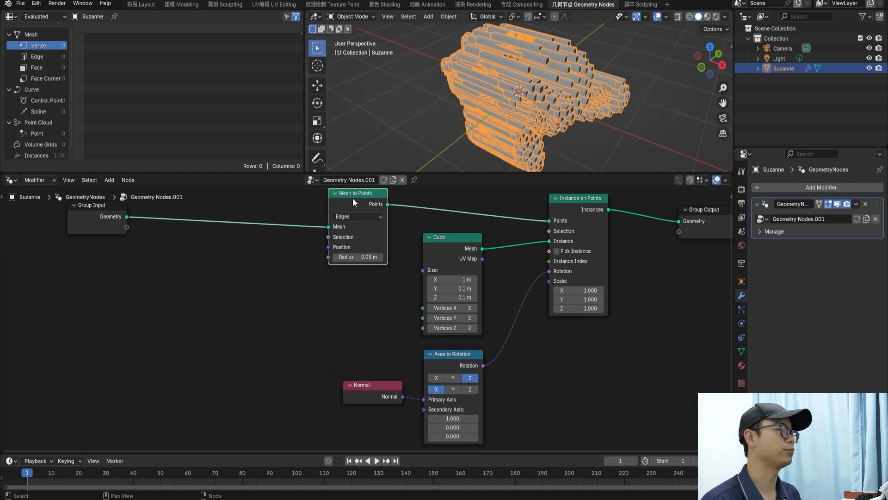
pyautogui.moveTo(347, 200); pyautogui.dragTo(374, 211, button='middle')
pyautogui.moveTo(375, 212); pyautogui.dragTo(376, 211)
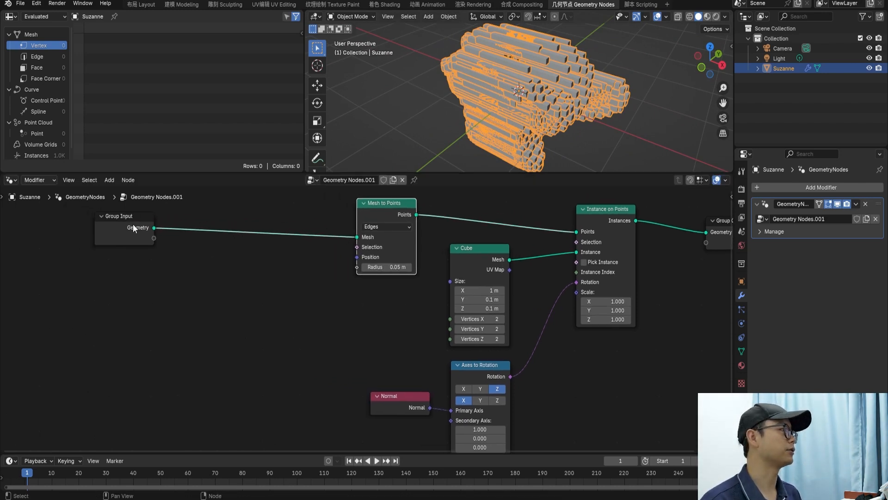
# Step: Insert a Store Named Attribute node between Group Input and Mesh to Points
pyautogui.moveTo(133, 228); pyautogui.dragTo(104, 228)
pyautogui.hotkey('shift', 'a')
pyautogui.write('sto')
pyautogui.press('Return')
pyautogui.click(195, 222)
# Step: Detach the Normal node from Axes to Rotation and connect it to the Value input of Store Named Attribute
pyautogui.moveTo(410, 394); pyautogui.dragTo(158, 320)
pyautogui.keyDown('ctrl'); pyautogui.moveTo(185, 353); pyautogui.dragTo(181, 324, button='right'); pyautogui.keyUp('ctrl')
pyautogui.moveTo(159, 322); pyautogui.dragTo(243, 329)
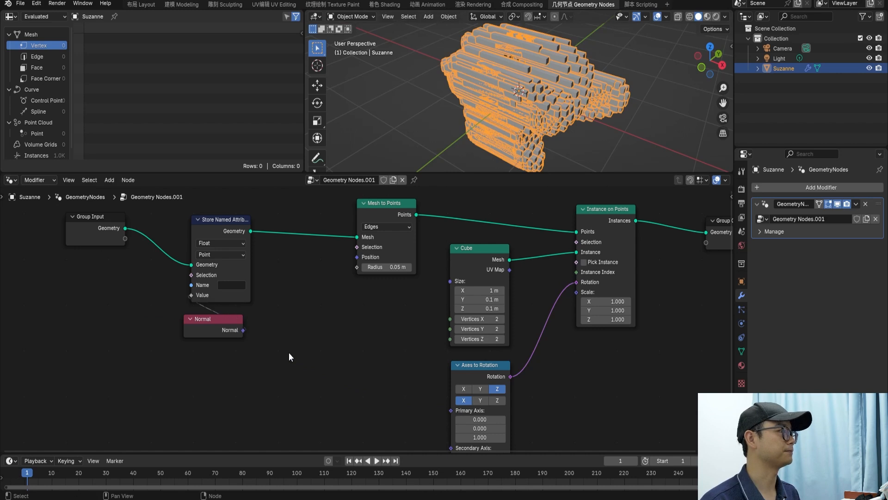
pyautogui.click(212, 321)
# Step: Add a Named Attribute node beside the Axes to Rotation node
pyautogui.moveTo(428, 411); pyautogui.dragTo(410, 366, button='middle')
pyautogui.hotkey('shift', 'a')
pyautogui.click(379, 295)
pyautogui.write('nam')
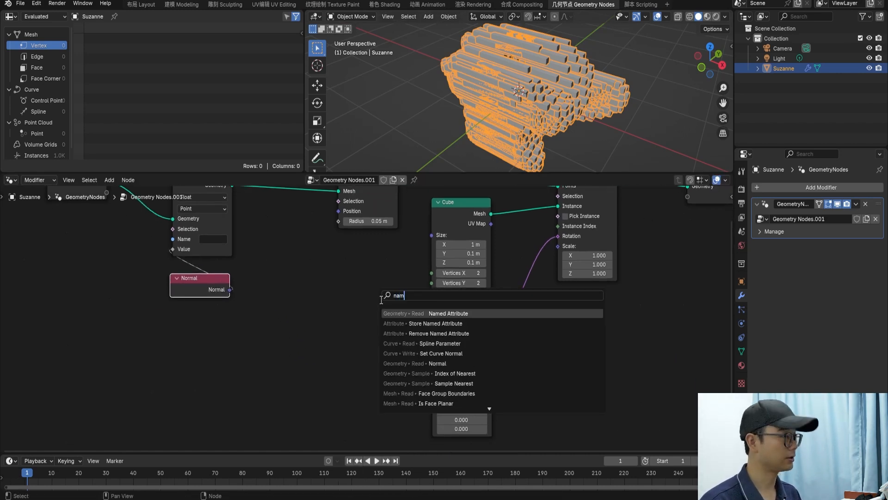
pyautogui.click(425, 313)
pyautogui.click(335, 373)
# Step: Set the Store Named Attribute node's data type to Vector
pyautogui.moveTo(250, 280); pyautogui.dragTo(253, 312, button='middle')
pyautogui.scroll(2, 228, 257)
pyautogui.moveTo(229, 257); pyautogui.dragTo(260, 295, button='middle')
pyautogui.click(232, 269)
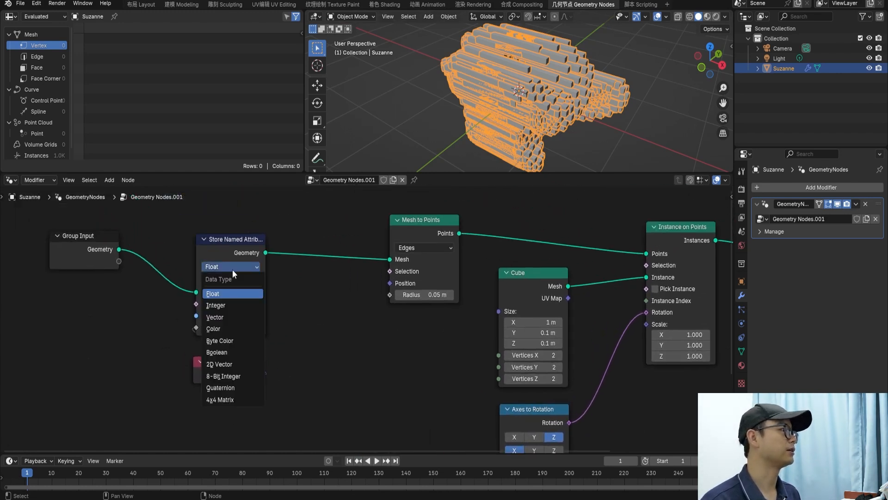
pyautogui.click(228, 317)
pyautogui.scroll(1, 214, 373)
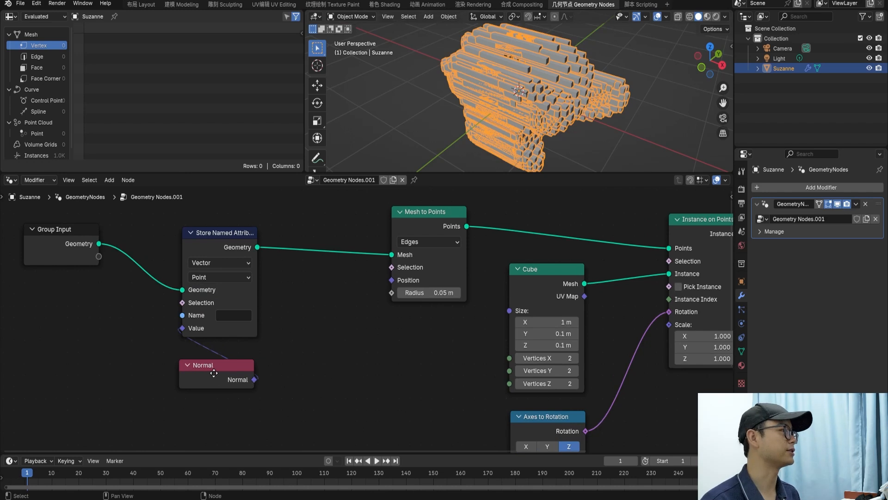
# Step: Set the Store Named Attribute node's domain to Edge and move it with the Normal node closer to Group Input
pyautogui.scroll(1, 217, 352)
pyautogui.click(210, 273)
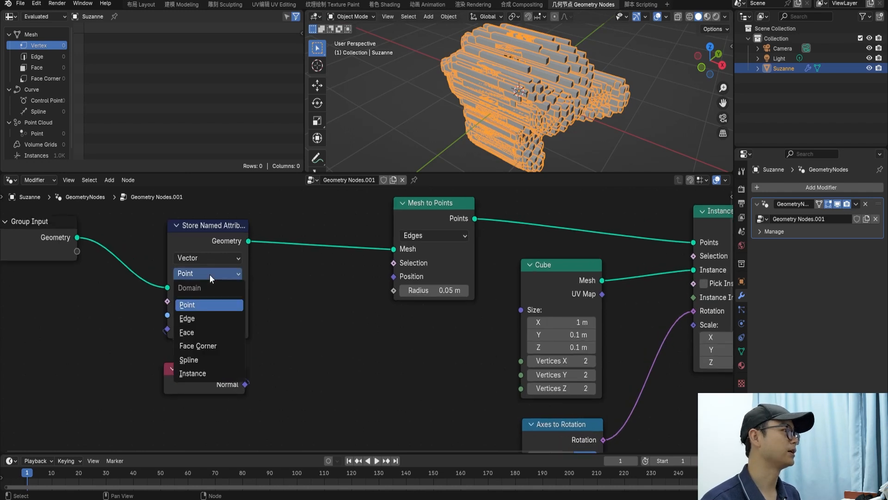
pyautogui.click(207, 319)
pyautogui.click(192, 370)
pyautogui.moveTo(192, 370); pyautogui.dragTo(192, 359)
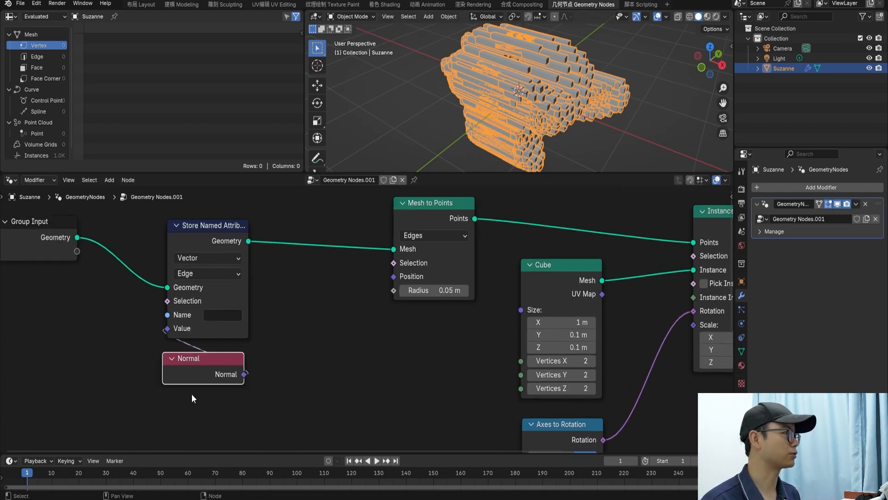
pyautogui.keyDown('shift'); pyautogui.click(196, 239); pyautogui.keyUp('shift')
pyautogui.moveTo(196, 239); pyautogui.dragTo(168, 244)
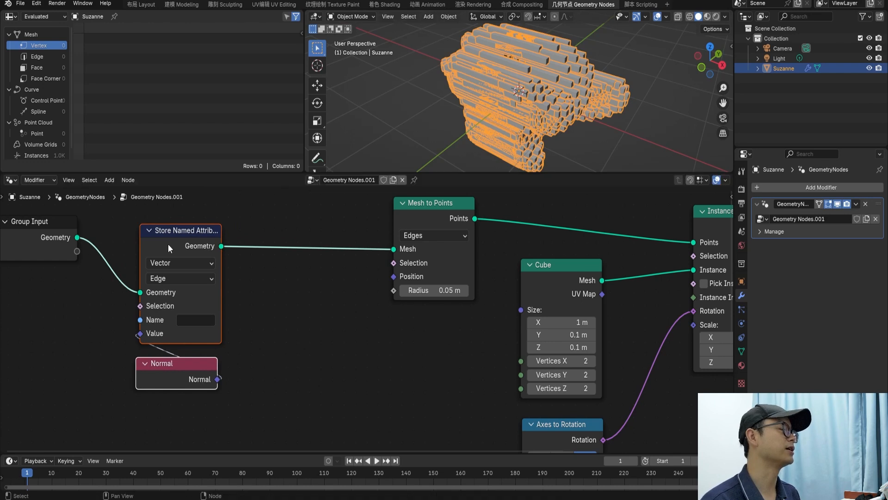
# Step: Duplicate the Store Named Attribute node into the link before Mesh to Points, and shift Mesh to Points away to make room
pyautogui.click(194, 249)
pyautogui.hotkey('shift', 'd')
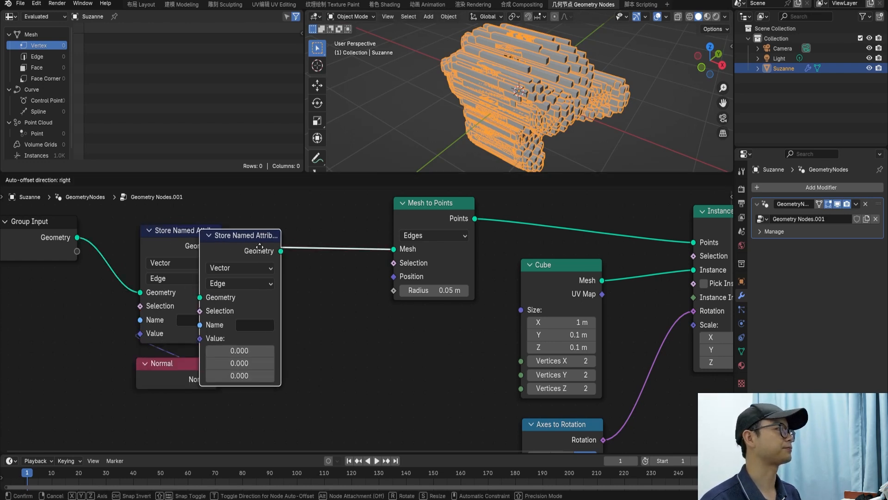
pyautogui.click(304, 265)
pyautogui.scroll(-1, 305, 265)
pyautogui.moveTo(436, 209); pyautogui.dragTo(471, 210)
pyautogui.moveTo(359, 249); pyautogui.dragTo(394, 241, button='middle')
# Step: Examine the Axes to Rotation node's primary and secondary axis inputs and its link to Instance on Points
pyautogui.scroll(2, 356, 270)
pyautogui.scroll(-3, 345, 276)
pyautogui.scroll(-1, 345, 275)
pyautogui.moveTo(452, 340); pyautogui.dragTo(415, 287, button='middle')
pyautogui.scroll(4, 372, 324)
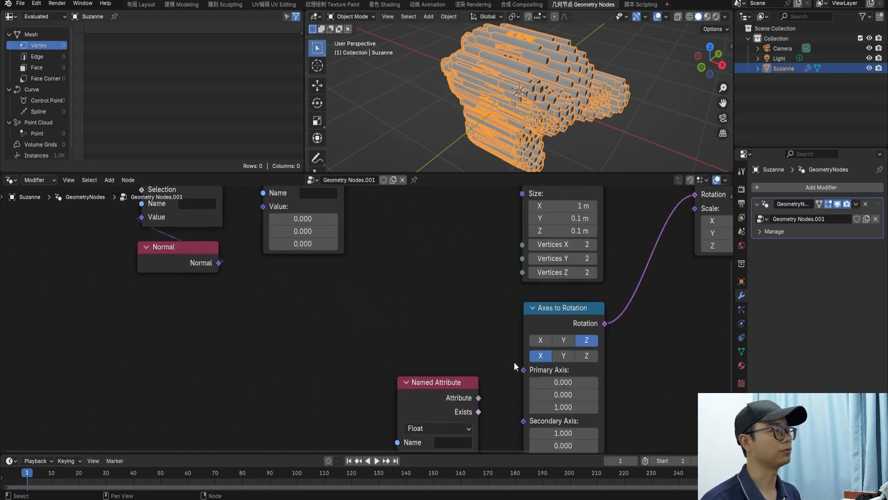
pyautogui.moveTo(514, 362); pyautogui.dragTo(429, 310, button='middle')
pyautogui.click(467, 274)
pyautogui.scroll(1, 400, 296)
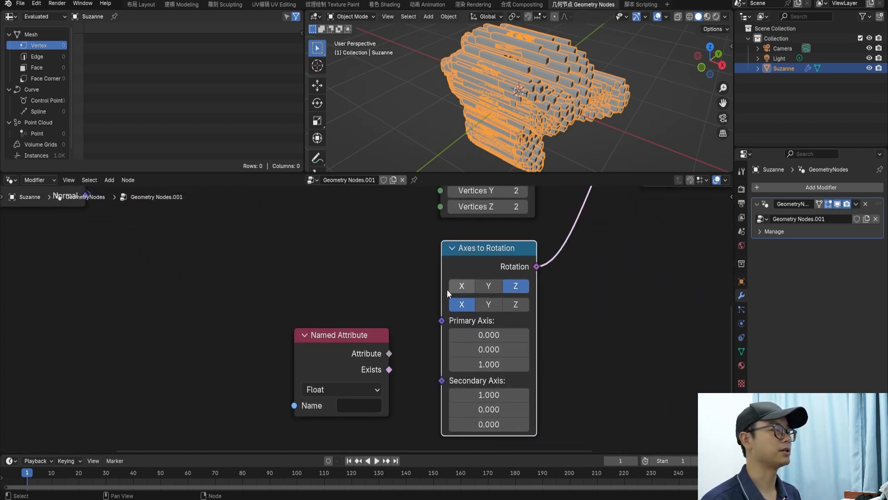
pyautogui.scroll(-1, 424, 326)
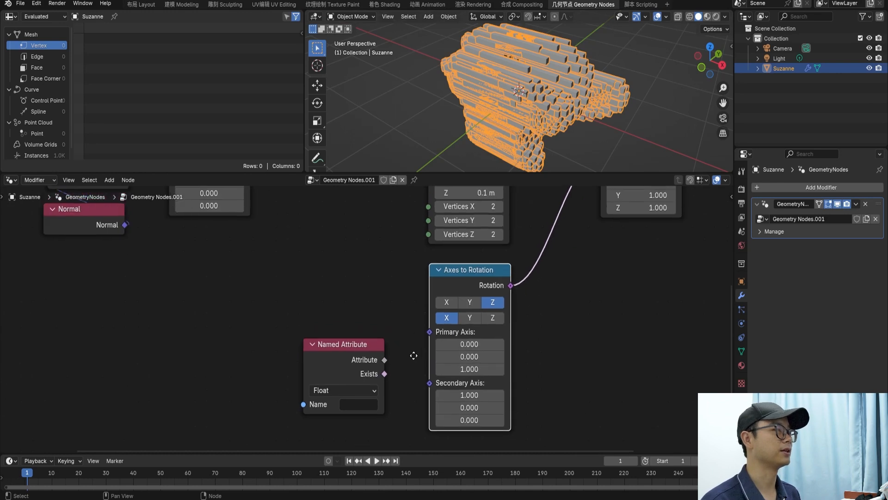
pyautogui.moveTo(424, 326); pyautogui.dragTo(425, 365, button='middle')
pyautogui.scroll(-1, 426, 365)
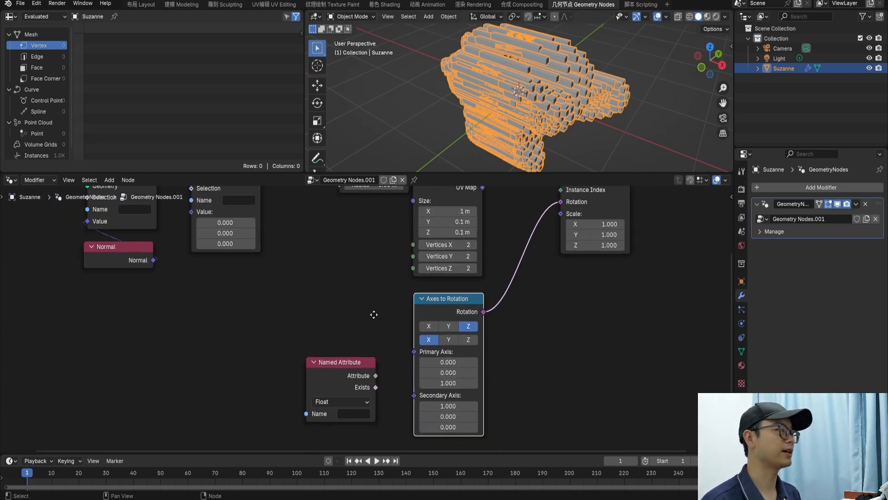
pyautogui.moveTo(373, 314); pyautogui.dragTo(402, 357, button='middle')
pyautogui.scroll(-1, 401, 357)
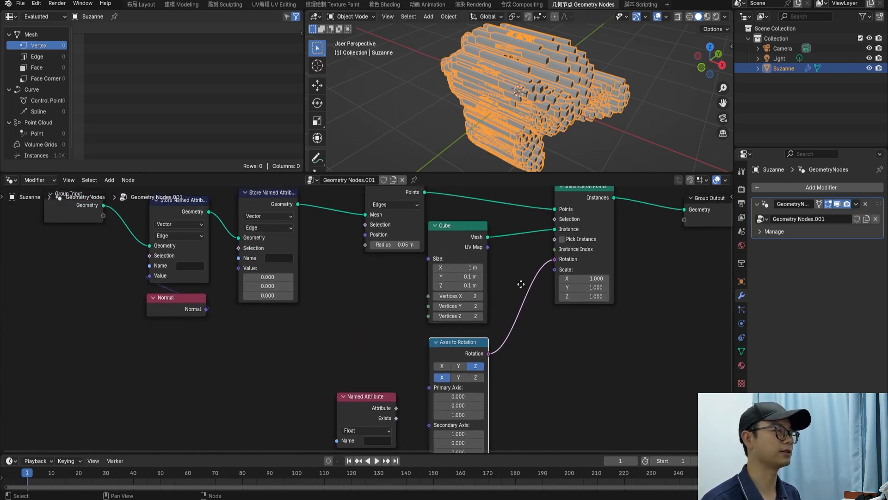
pyautogui.scroll(1, 562, 268)
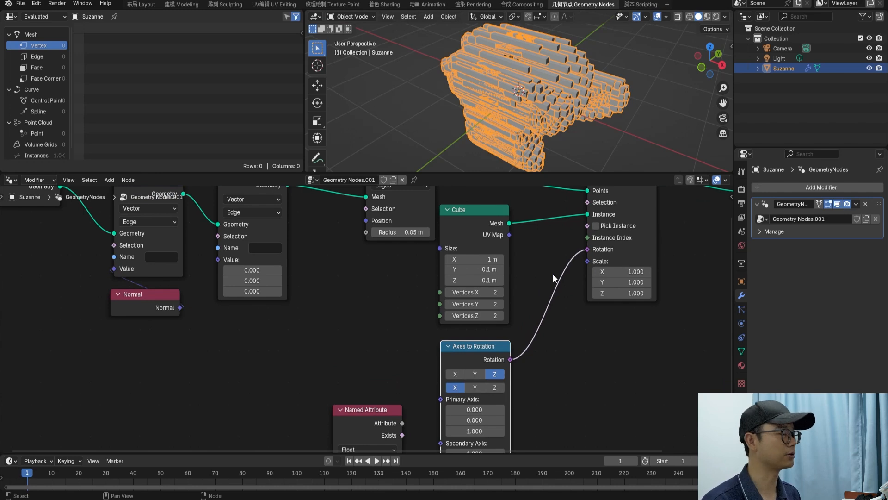
# Step: Move the Named Attribute node closer to the Axes to Rotation node's axis inputs
pyautogui.moveTo(506, 307); pyautogui.dragTo(515, 268, button='middle')
pyautogui.scroll(2, 481, 302)
pyautogui.moveTo(374, 384); pyautogui.dragTo(385, 371)
pyautogui.scroll(-1, 388, 333)
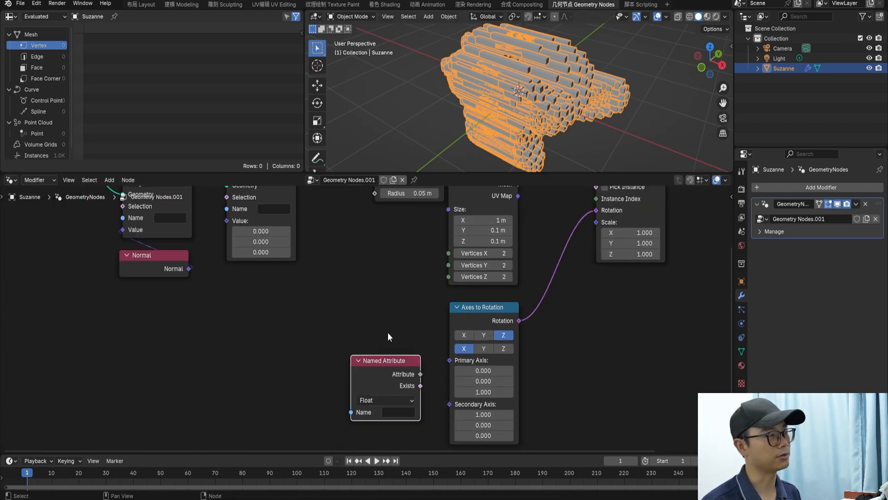
# Step: Add an Edge Vertices node and place it below the Normal node
pyautogui.moveTo(379, 307); pyautogui.dragTo(392, 354, button='middle')
pyautogui.moveTo(343, 302); pyautogui.dragTo(343, 378, button='middle')
pyautogui.scroll(1, 343, 377)
pyautogui.moveTo(270, 335); pyautogui.dragTo(345, 294, button='middle')
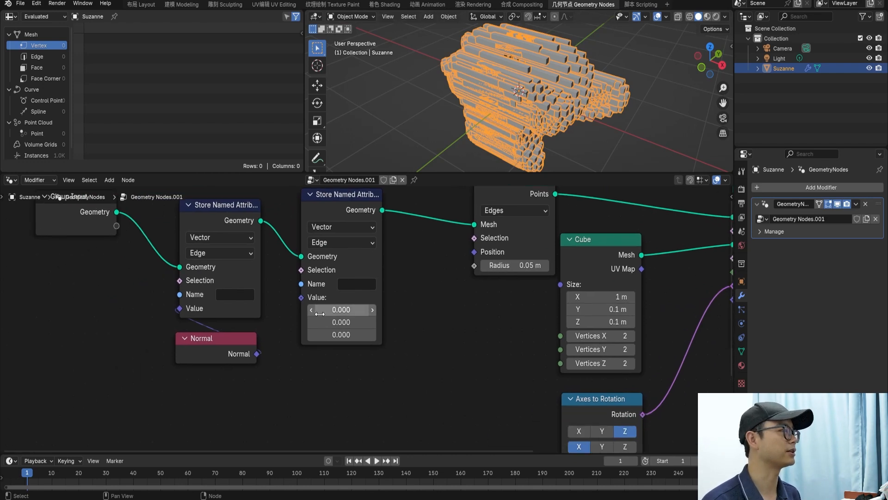
pyautogui.moveTo(311, 325); pyautogui.dragTo(339, 275, button='middle')
pyautogui.scroll(-1, 337, 277)
pyautogui.hotkey('shift', 'a')
pyautogui.click(334, 258)
pyautogui.write('ed')
pyautogui.write('ge v')
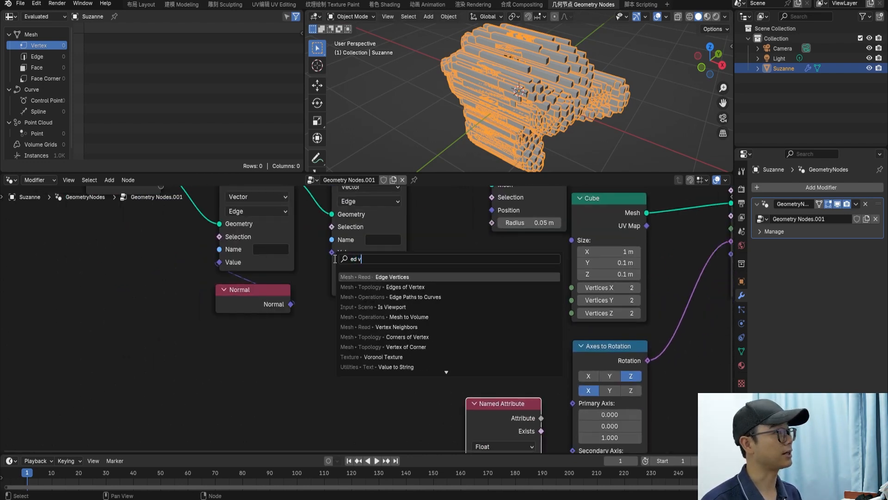
pyautogui.press('Return')
pyautogui.click(266, 353)
pyautogui.moveTo(263, 350); pyautogui.dragTo(208, 373)
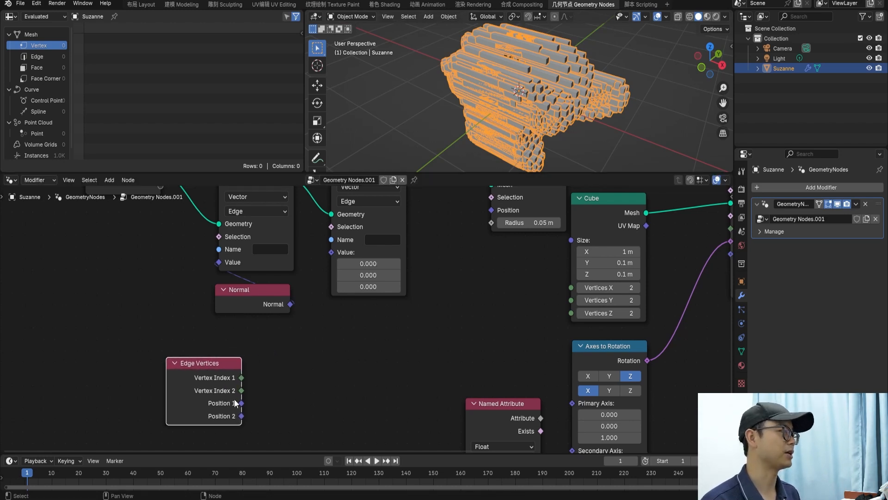
# Step: Add a Vector Math Add node fed by the Position 1 output of Edge Vertices
pyautogui.moveTo(242, 403); pyautogui.dragTo(277, 383)
pyautogui.write('math')
pyautogui.hotkey('ctrl', 'a')
pyautogui.write('add')
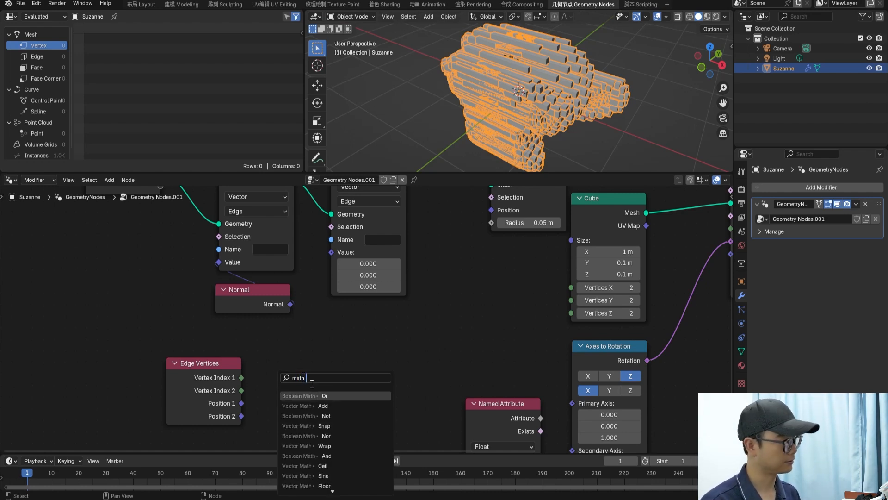
pyautogui.press('Return')
pyautogui.click(305, 348)
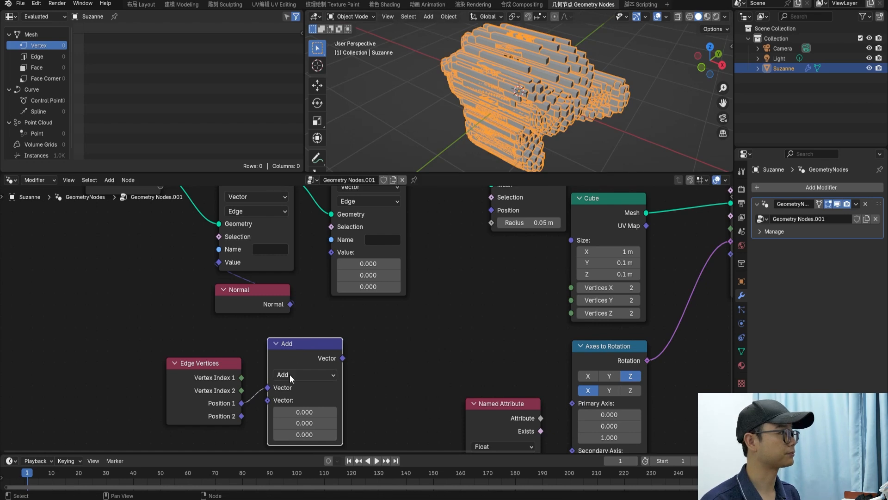
# Step: Switch the vector math operation to Subtract and connect Position 2 to its second Vector input
pyautogui.click(289, 374)
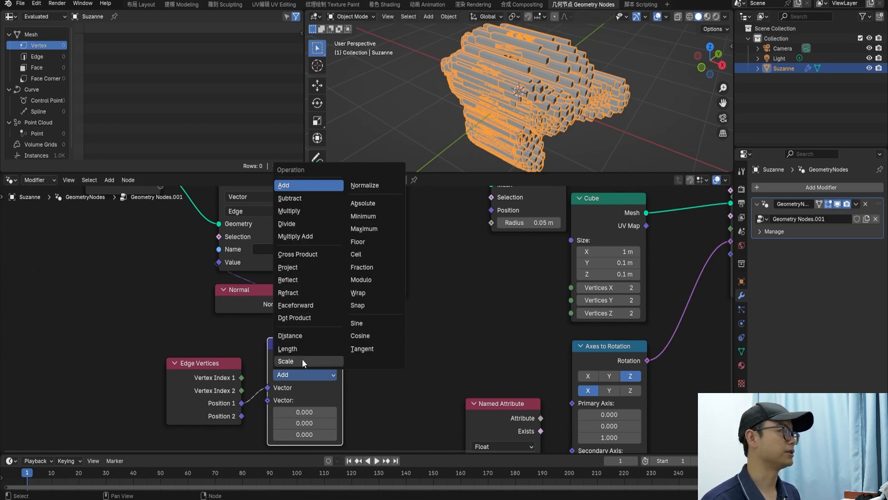
pyautogui.click(301, 198)
pyautogui.moveTo(240, 416); pyautogui.dragTo(268, 400)
pyautogui.moveTo(295, 349); pyautogui.dragTo(296, 360)
# Step: Examine the Edge Vertices node's index and position outputs
pyautogui.click(213, 379)
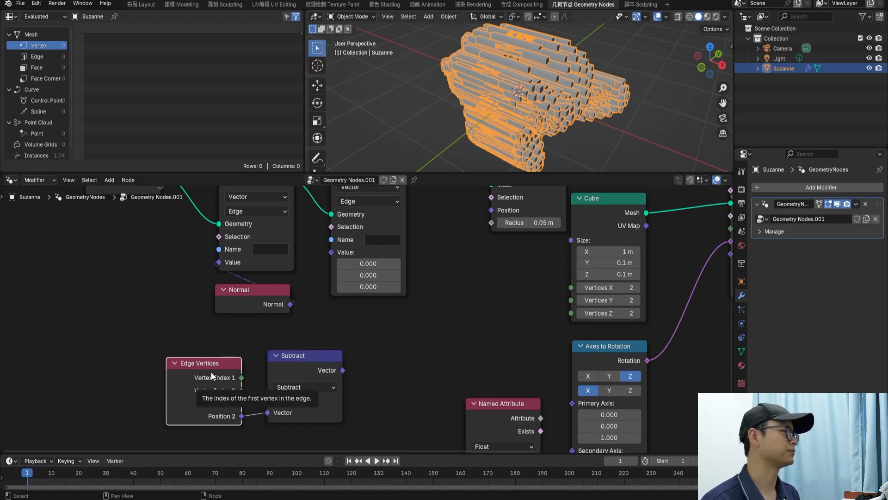
pyautogui.scroll(1, 211, 371)
pyautogui.moveTo(211, 371); pyautogui.dragTo(221, 331, button='middle')
pyautogui.scroll(1, 218, 334)
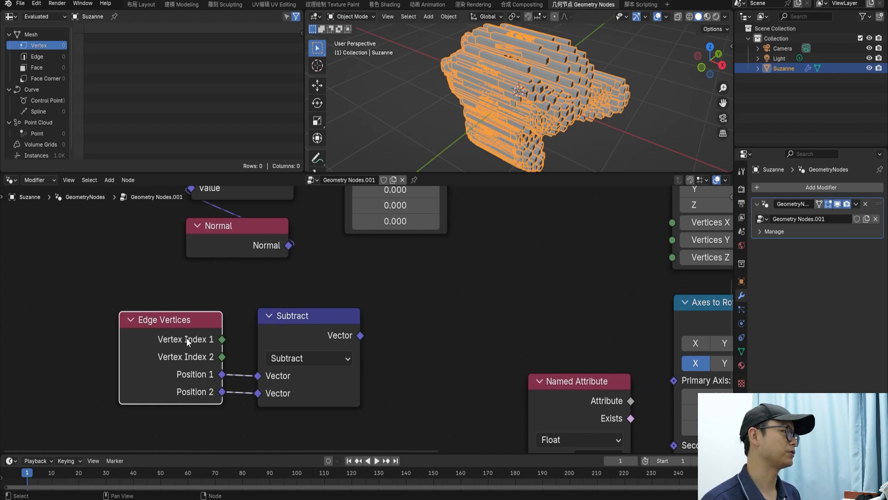
pyautogui.scroll(1, 196, 356)
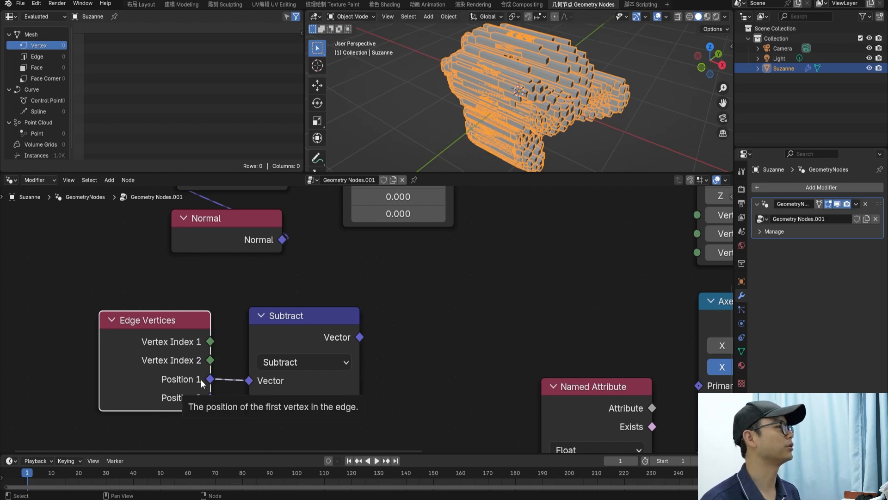
pyautogui.scroll(-1, 202, 382)
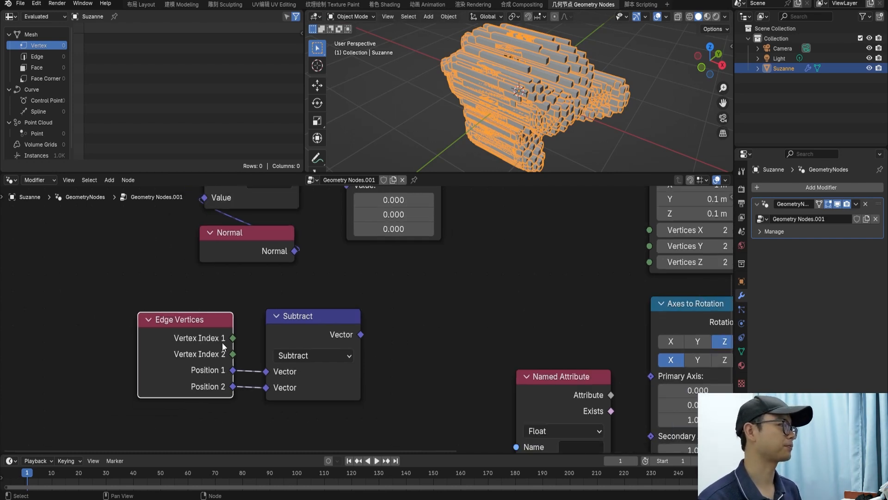
pyautogui.scroll(-1, 236, 372)
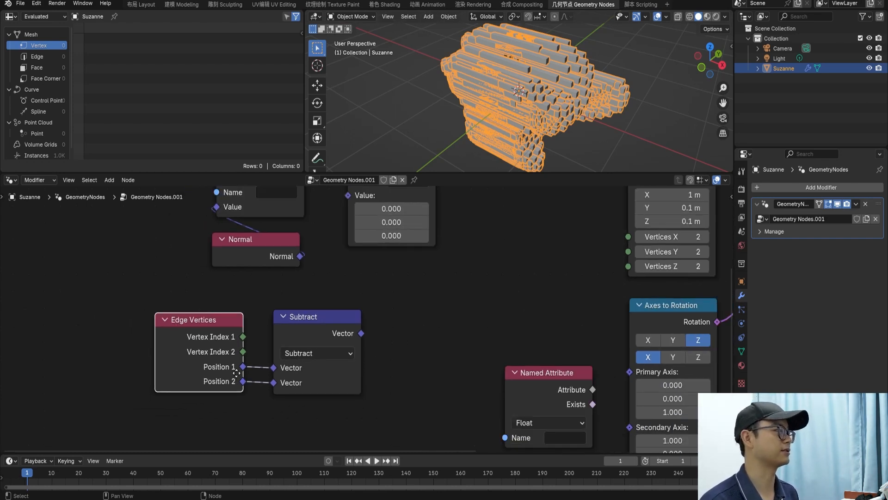
# Step: Connect the Subtract node's Vector output to the Value input of the second Store Named Attribute node
pyautogui.moveTo(349, 364); pyautogui.dragTo(318, 382, button='middle')
pyautogui.scroll(1, 319, 382)
pyautogui.scroll(-1, 180, 394)
pyautogui.moveTo(321, 355); pyautogui.dragTo(313, 357)
pyautogui.moveTo(342, 367); pyautogui.dragTo(338, 229)
# Step: Name the attribute stored from the Normal node N
pyautogui.scroll(-1, 353, 260)
pyautogui.moveTo(353, 260); pyautogui.dragTo(348, 318, button='middle')
pyautogui.scroll(1, 288, 317)
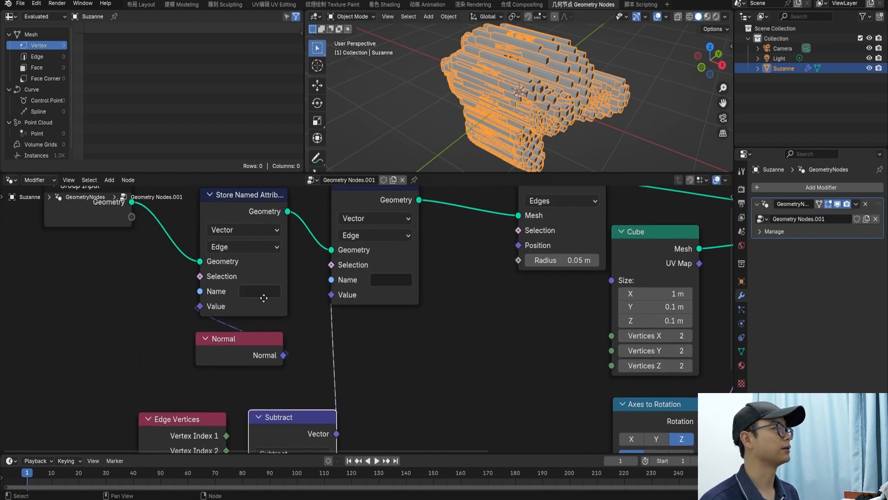
pyautogui.click(267, 290)
pyautogui.write('N')
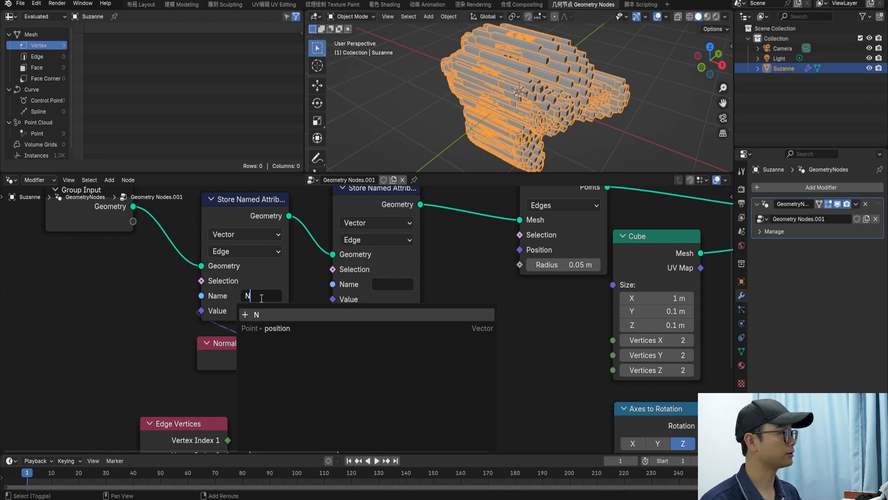
pyautogui.press('Return')
pyautogui.click(351, 321)
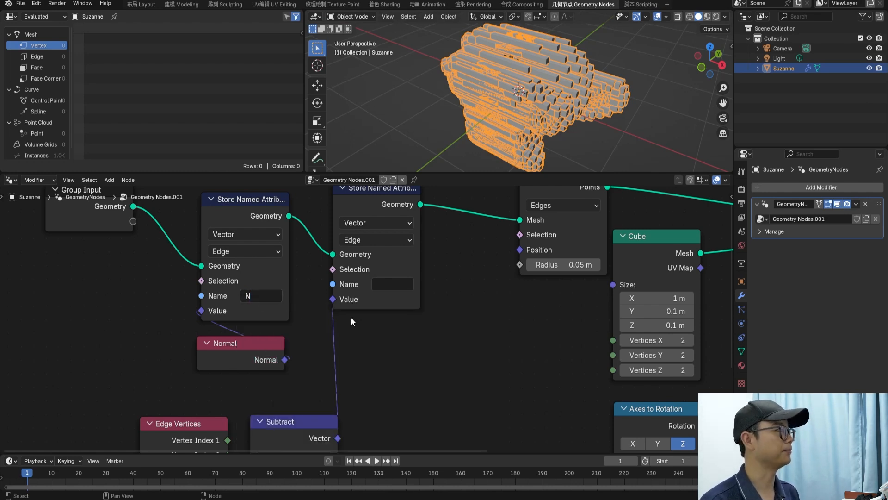
# Step: Name the attribute stored from the Subtract node E and nudge its Store Named Attribute node into place
pyautogui.click(383, 283)
pyautogui.write('E')
pyautogui.press('Return')
pyautogui.scroll(-2, 377, 297)
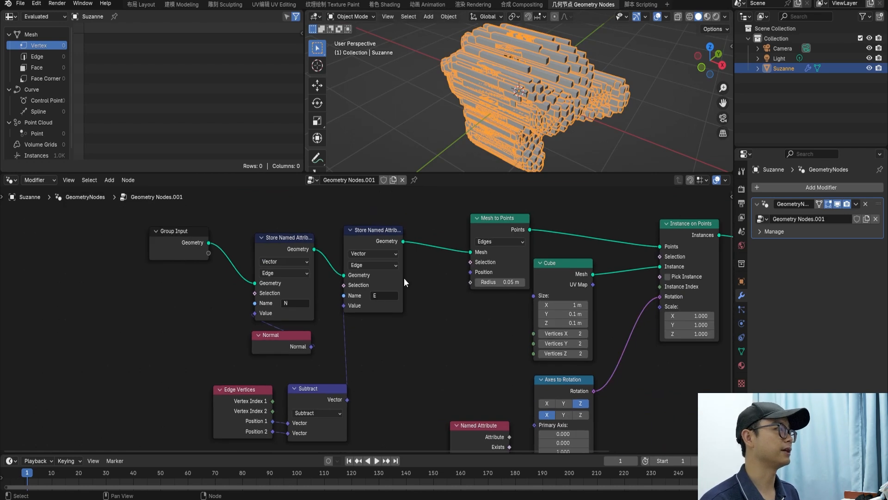
pyautogui.scroll(3, 398, 270)
pyautogui.moveTo(378, 214); pyautogui.dragTo(364, 219)
pyautogui.scroll(-4, 393, 287)
# Step: Move the Named Attribute node up beside Axes to Rotation and place a duplicate of it directly below
pyautogui.moveTo(487, 430); pyautogui.dragTo(397, 327, button='middle')
pyautogui.scroll(3, 399, 330)
pyautogui.moveTo(398, 329); pyautogui.dragTo(395, 293)
pyautogui.hotkey('shift', 'd')
pyautogui.click(394, 360)
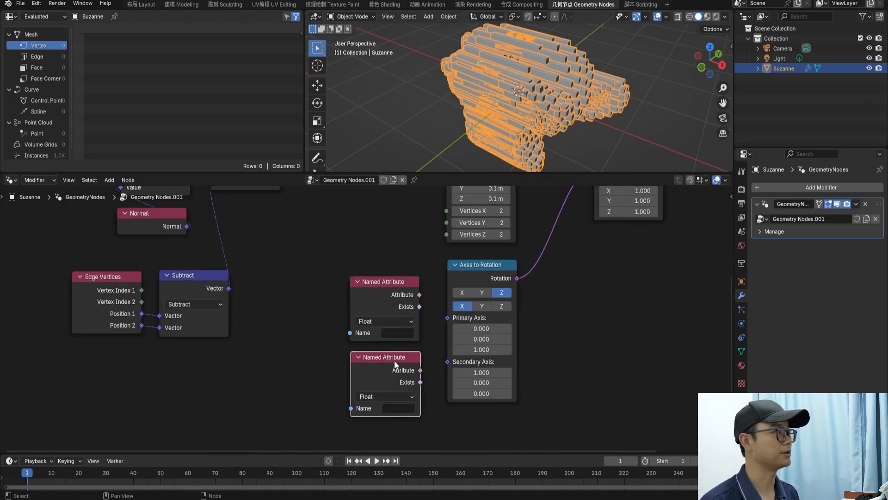
# Step: Make the upper Named Attribute node read the vector attribute N
pyautogui.click(401, 332)
pyautogui.click(404, 349)
pyautogui.click(398, 332)
pyautogui.click(401, 360)
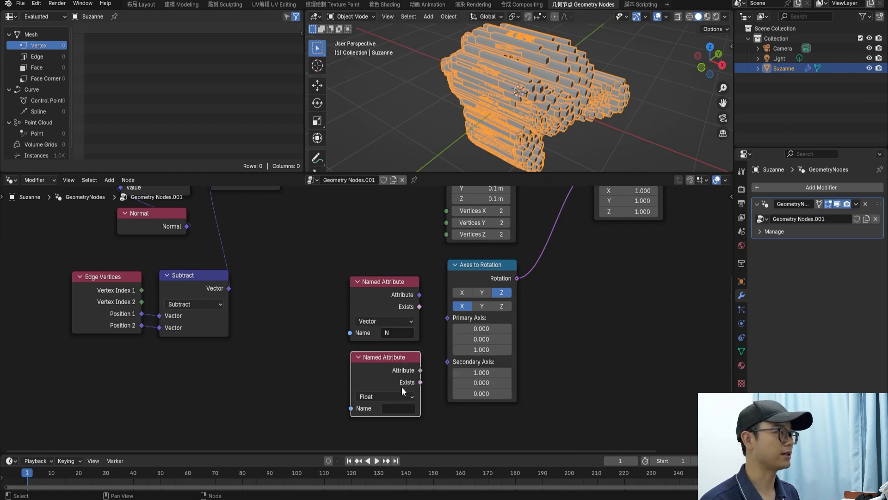
# Step: Make the lower Named Attribute node read the vector attribute E
pyautogui.scroll(3, 418, 363)
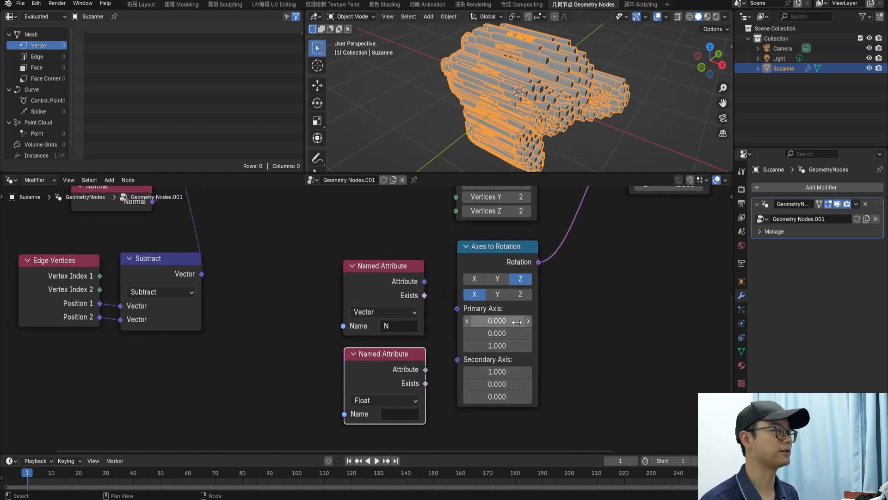
pyautogui.click(403, 402)
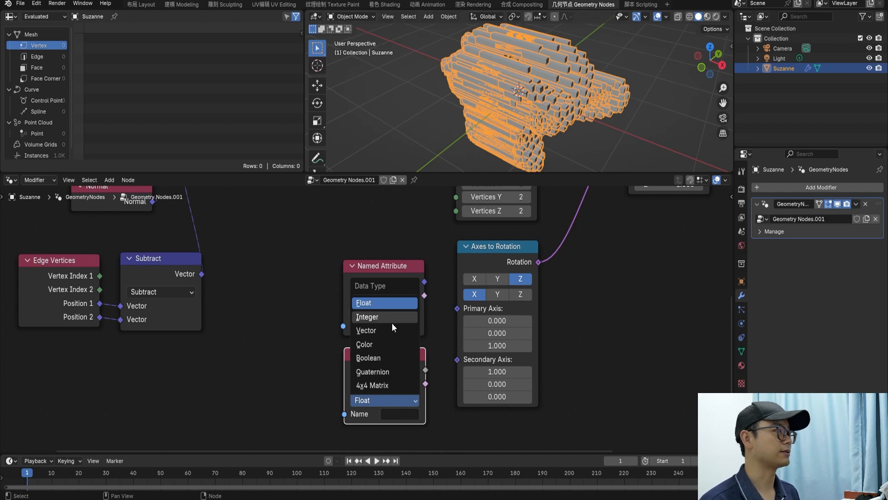
pyautogui.click(394, 412)
pyautogui.click(393, 412)
# Step: Connect attribute N to Primary Axis and attribute E to Secondary Axis of Axes to Rotation, and inspect the instances
pyautogui.click(431, 283)
pyautogui.moveTo(424, 281); pyautogui.dragTo(457, 309)
pyautogui.moveTo(426, 369); pyautogui.dragTo(457, 322)
pyautogui.moveTo(513, 135); pyautogui.dragTo(564, 115, button='middle')
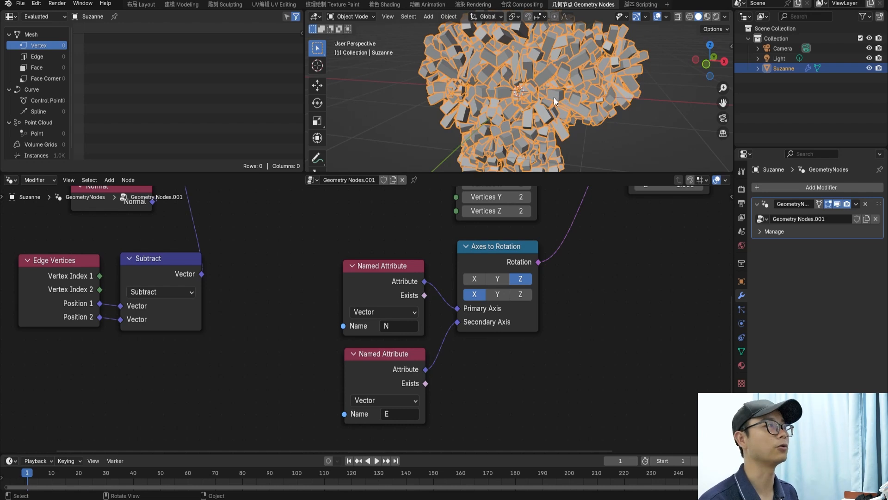
pyautogui.moveTo(553, 97); pyautogui.dragTo(524, 107, button='middle')
# Step: Move the two Store Named Attribute nodes and their input nodes together toward Group Input to free space before Mesh to Points
pyautogui.scroll(-3, 480, 287)
pyautogui.scroll(-3, 480, 287)
pyautogui.moveTo(480, 287); pyautogui.dragTo(585, 356, button='middle')
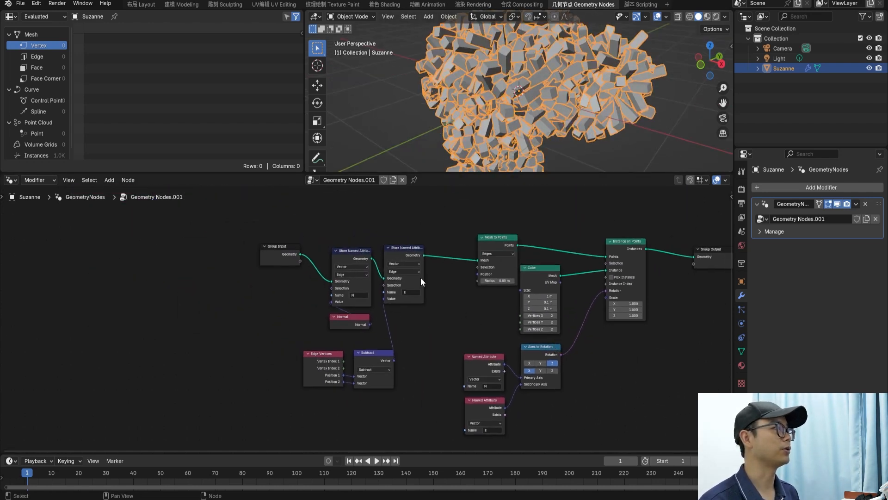
pyautogui.scroll(3, 421, 280)
pyautogui.moveTo(243, 237); pyautogui.dragTo(458, 431)
pyautogui.moveTo(410, 235); pyautogui.dragTo(363, 235)
# Step: Duplicate the Store Named Attribute node for E into the link before Mesh to Points and set its data type to Float
pyautogui.scroll(1, 533, 138)
pyautogui.click(395, 231)
pyautogui.click(370, 235)
pyautogui.hotkey('shift', 'd')
pyautogui.click(431, 237)
pyautogui.scroll(1, 366, 319)
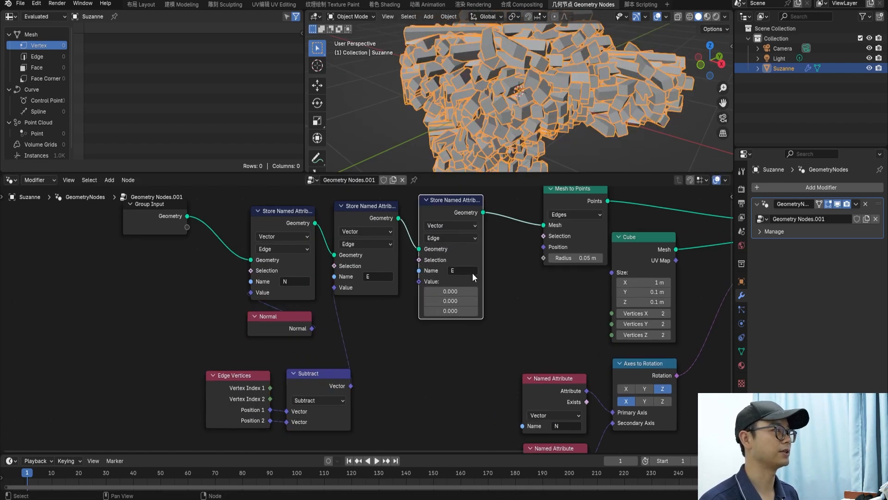
pyautogui.click(448, 221)
pyautogui.click(446, 254)
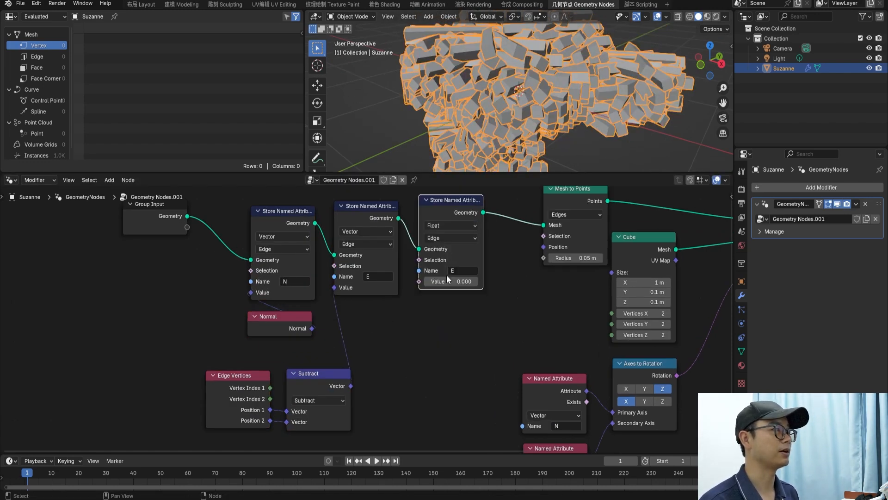
# Step: Duplicate the Subtract vector math node beside the original and set the copy's operation to Distance
pyautogui.click(310, 373)
pyautogui.hotkey('shift', 'd')
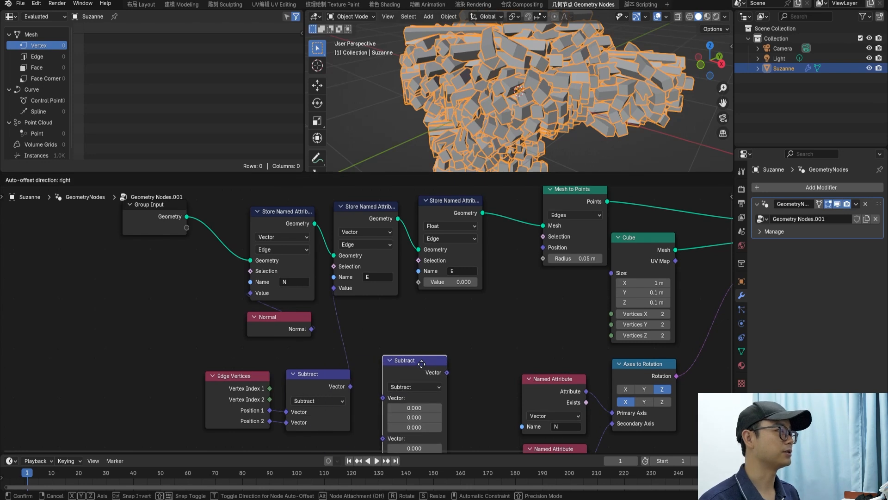
pyautogui.click(419, 367)
pyautogui.scroll(1, 283, 378)
pyautogui.moveTo(283, 378); pyautogui.dragTo(274, 339, button='middle')
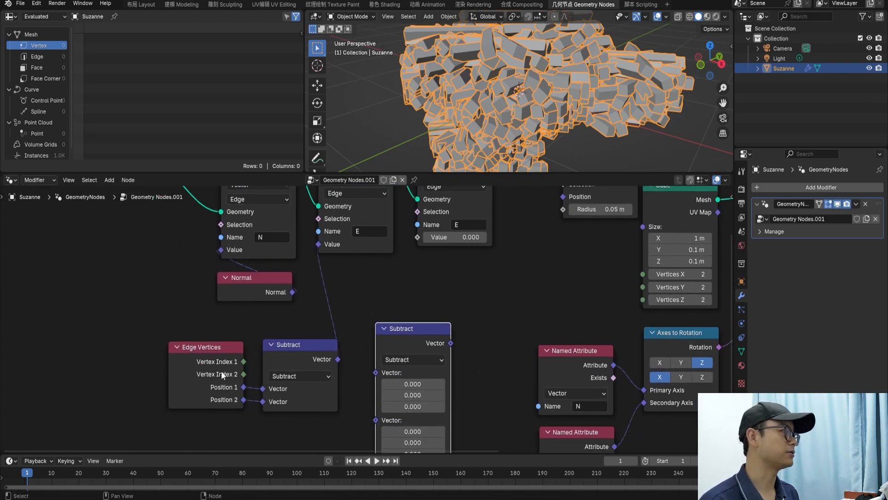
pyautogui.click(399, 359)
pyautogui.click(406, 321)
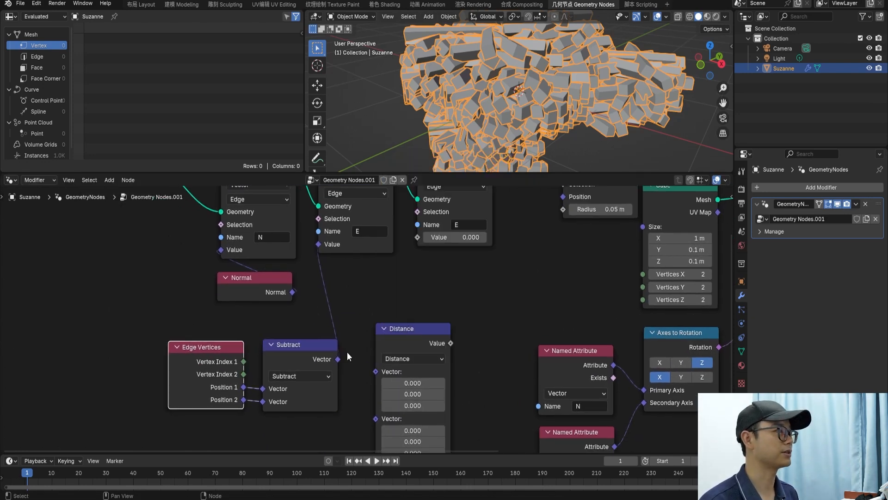
# Step: Connect Edge Vertices' Position 1 and Position 2 to the Distance node, and its Value to the Float Store Named Attribute node
pyautogui.moveTo(337, 359); pyautogui.dragTo(376, 373)
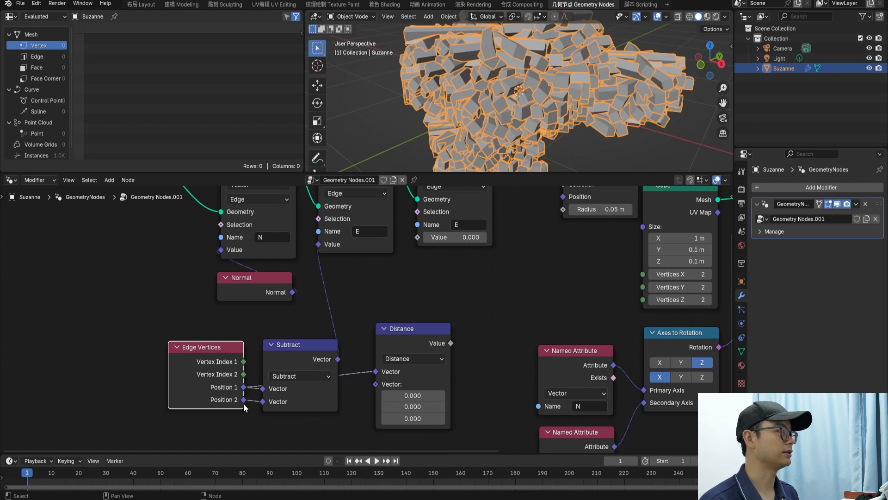
pyautogui.moveTo(244, 400); pyautogui.dragTo(388, 383)
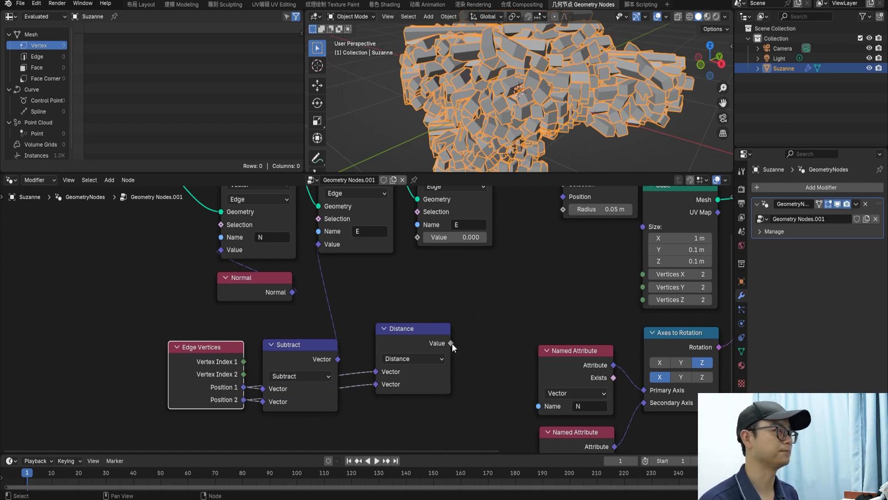
pyautogui.scroll(1, 458, 346)
pyautogui.moveTo(443, 344); pyautogui.dragTo(479, 343)
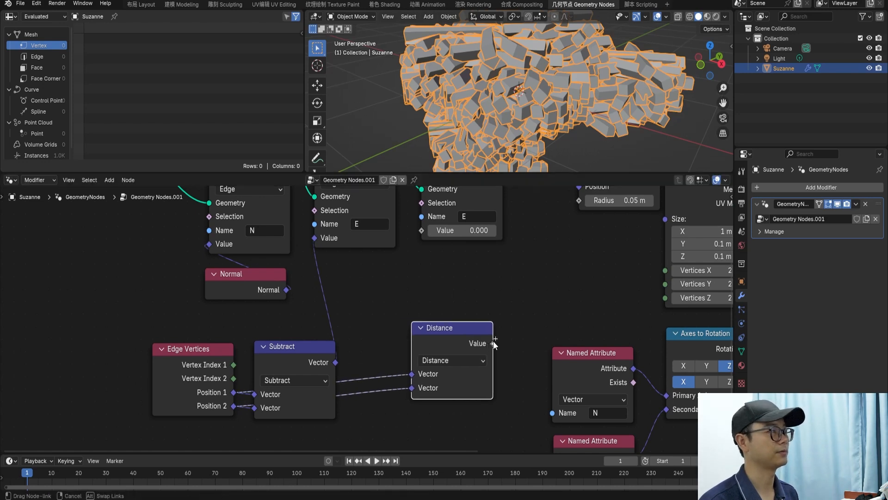
# Step: Try the Scale operation in place of Distance on the duplicated vector math node and undo it
pyautogui.click(444, 360)
pyautogui.click(456, 346)
pyautogui.click(451, 361)
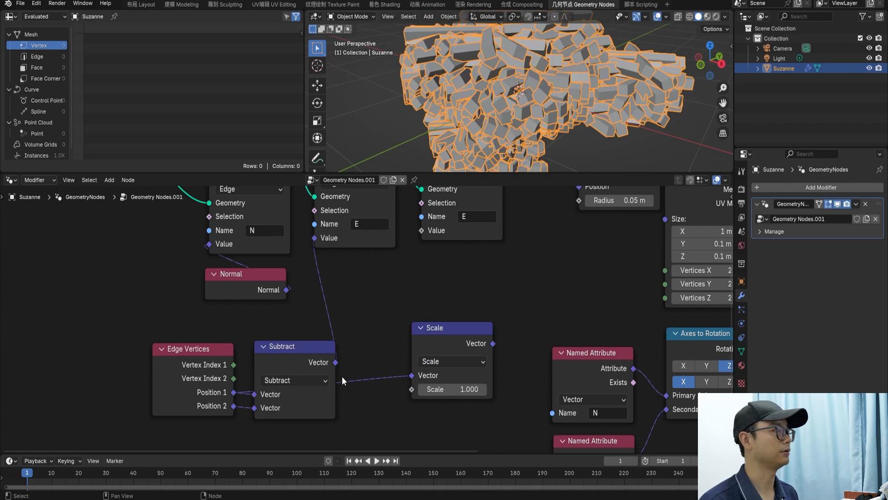
pyautogui.hotkey('ctrl', 'z')
pyautogui.hotkey('ctrl', 'z')
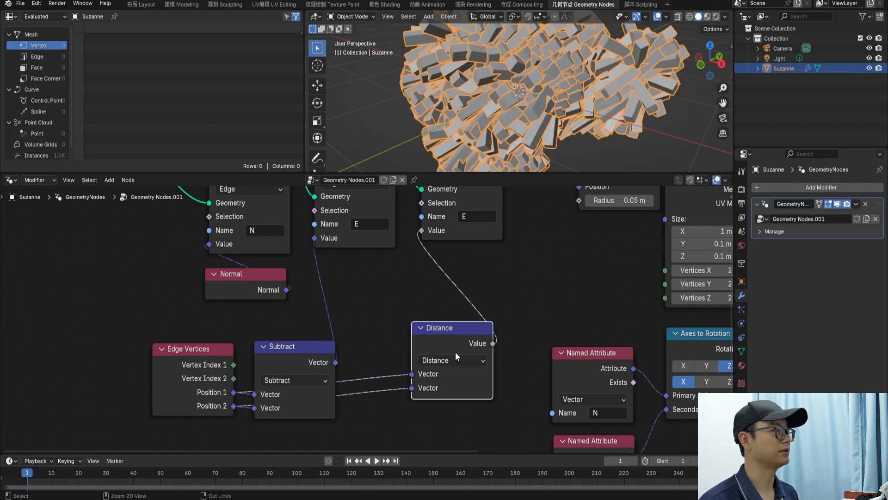
# Step: Set the attribute name of the Float Store Named Attribute node to S
pyautogui.scroll(-2, 457, 335)
pyautogui.moveTo(456, 335); pyautogui.dragTo(439, 359, button='middle')
pyautogui.scroll(1, 444, 320)
pyautogui.click(468, 271)
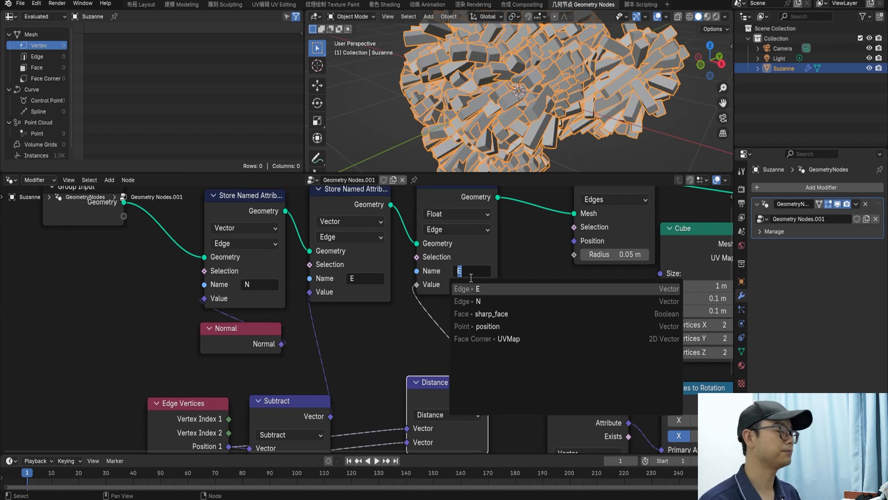
pyautogui.write('S')
pyautogui.press('Return')
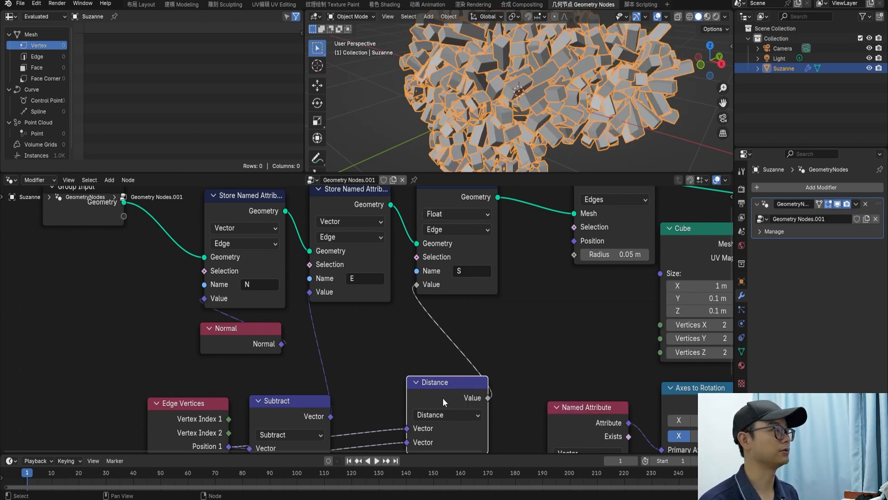
# Step: Adjust the Distance node's position and move Group Input farther away from the Store Named Attribute nodes
pyautogui.moveTo(443, 398); pyautogui.dragTo(455, 391)
pyautogui.scroll(-3, 390, 307)
pyautogui.click(201, 251)
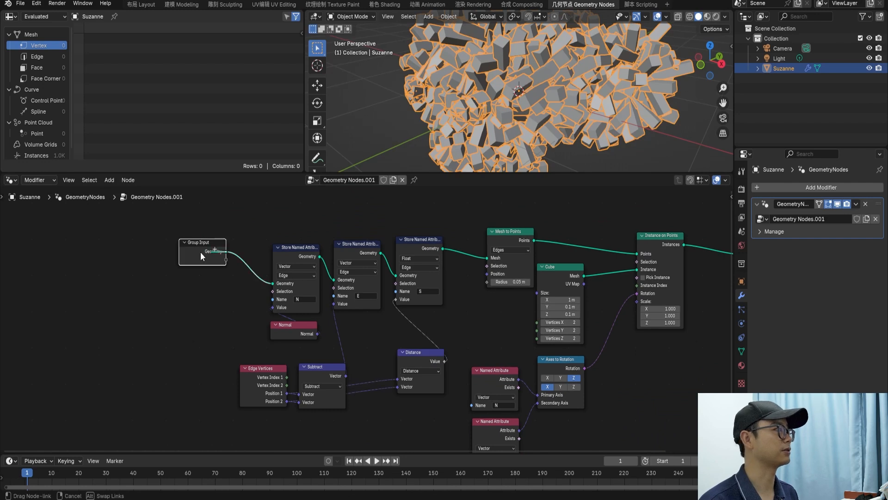
pyautogui.moveTo(195, 242); pyautogui.dragTo(144, 240)
pyautogui.moveTo(291, 248); pyautogui.dragTo(287, 249)
# Step: Join the three Store Named Attribute nodes and their input nodes in a frame labelled "define rotation and scale"
pyautogui.moveTo(242, 208); pyautogui.dragTo(445, 427)
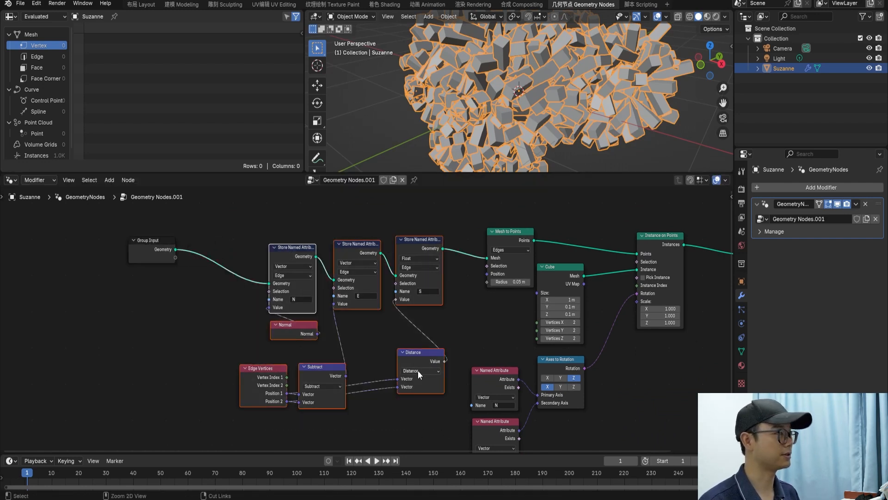
pyautogui.hotkey('ctrl', 'j')
pyautogui.scroll(2, 370, 320)
pyautogui.rightClick(356, 233)
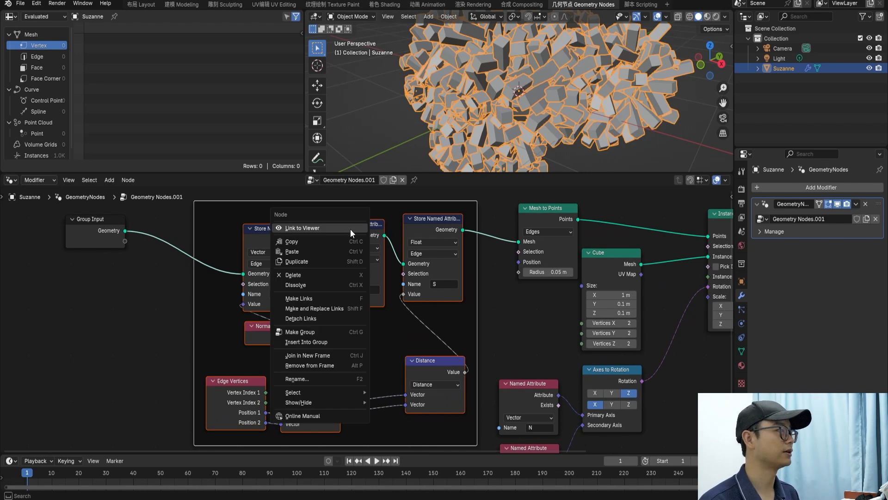
pyautogui.click(316, 378)
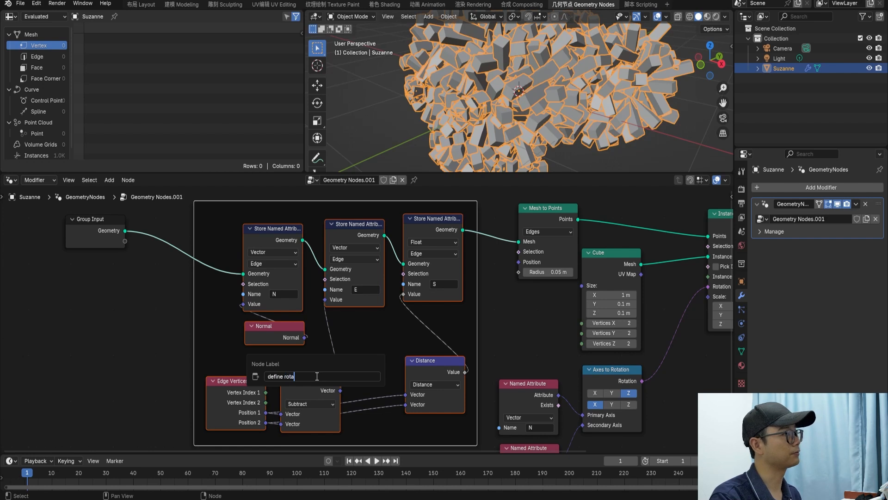
pyautogui.write('define rotation and')
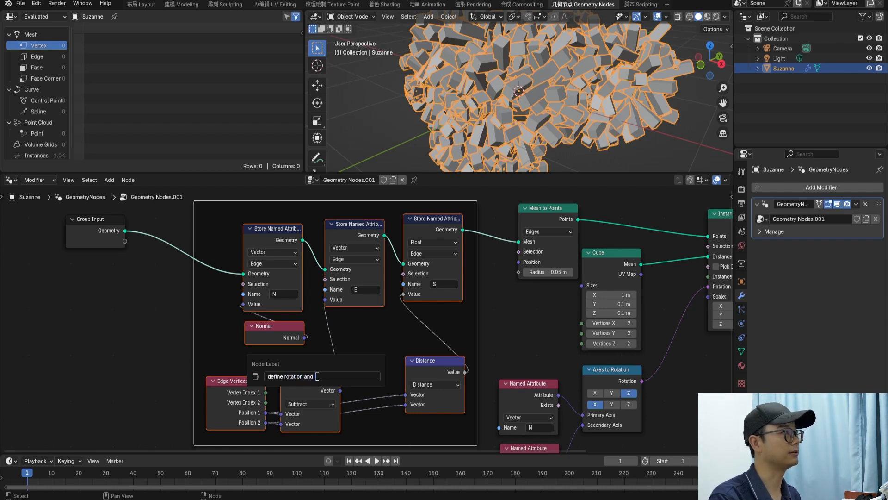
pyautogui.press('Return')
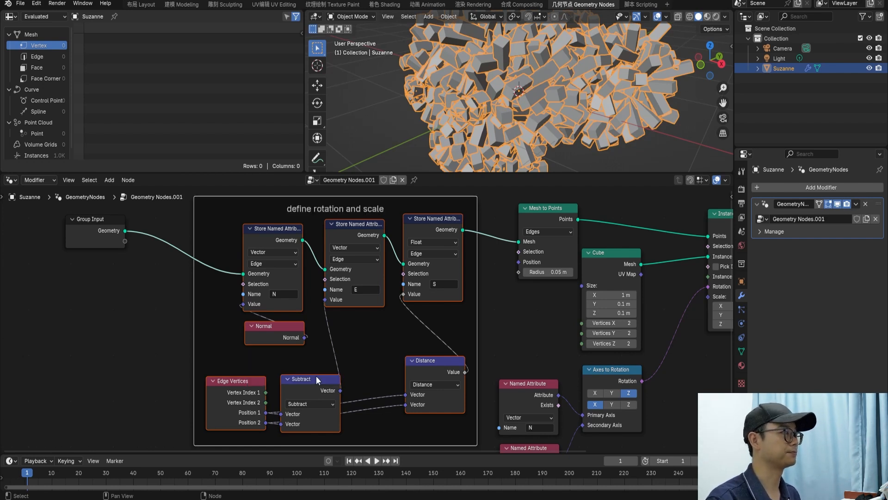
# Step: Join Axes to Rotation and its two Named Attribute nodes in a frame labelled "new rotation method"
pyautogui.scroll(-4, 285, 376)
pyautogui.moveTo(448, 398); pyautogui.dragTo(253, 308, button='middle')
pyautogui.scroll(4, 468, 299)
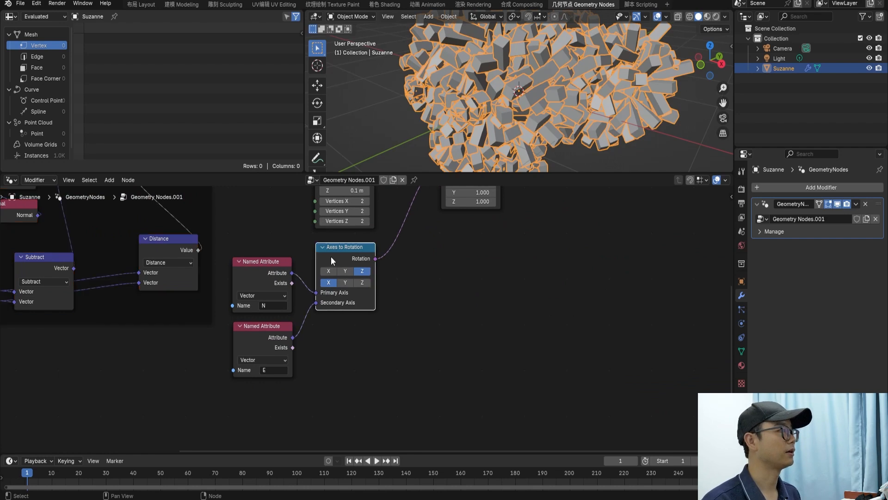
pyautogui.moveTo(332, 256); pyautogui.dragTo(342, 273)
pyautogui.scroll(1, 343, 273)
pyautogui.moveTo(391, 396); pyautogui.dragTo(237, 254)
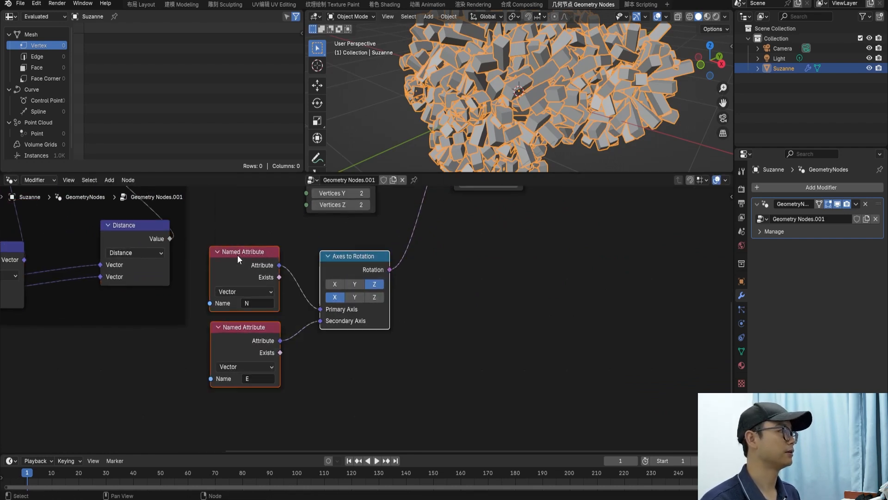
pyautogui.hotkey('ctrl', 'j')
pyautogui.scroll(1, 270, 233)
pyautogui.rightClick(270, 232)
pyautogui.click(271, 230)
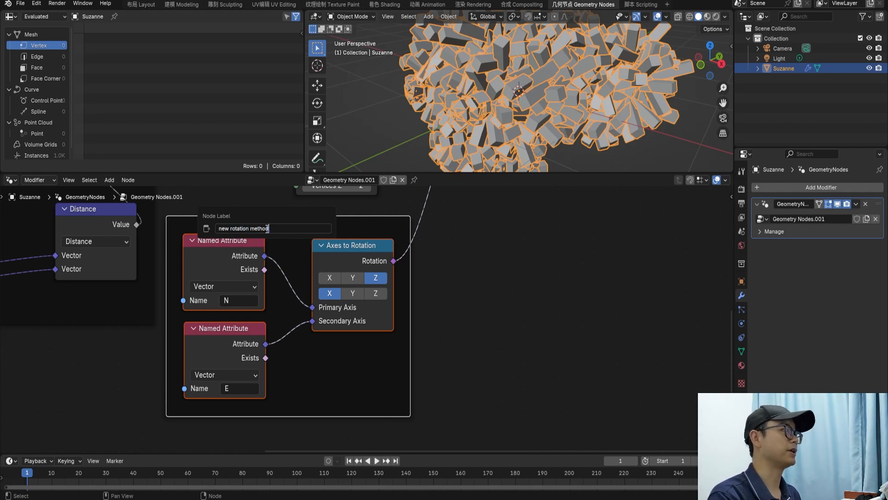
pyautogui.press('Return')
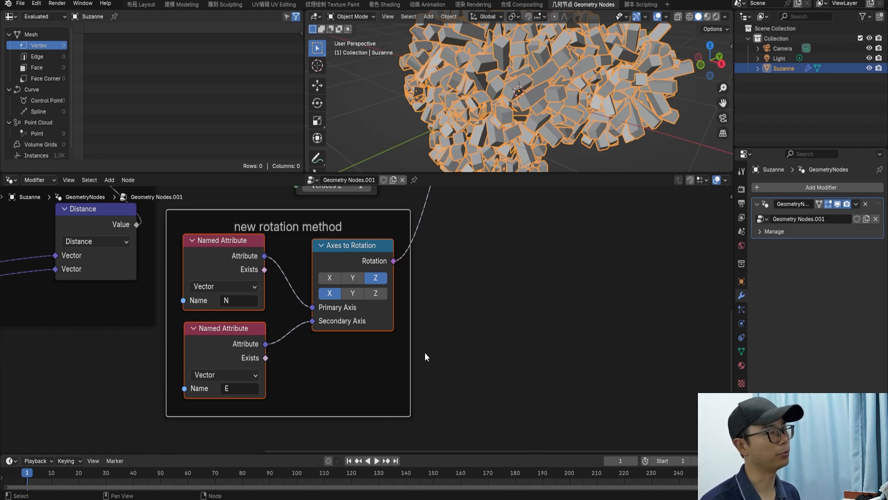
# Step: Move Instance on Points and Group Output farther along the node chain to free space
pyautogui.scroll(-5, 425, 356)
pyautogui.click(430, 223)
pyautogui.click(476, 225)
pyautogui.moveTo(482, 217); pyautogui.dragTo(502, 220)
pyautogui.scroll(3, 435, 243)
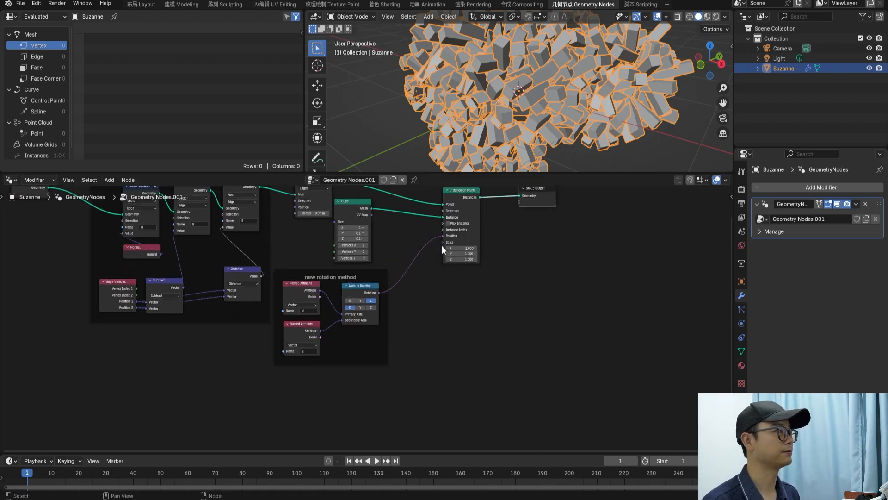
# Step: Add a Named Attribute node below Instance on Points
pyautogui.scroll(3, 366, 312)
pyautogui.hotkey('shift', 'a')
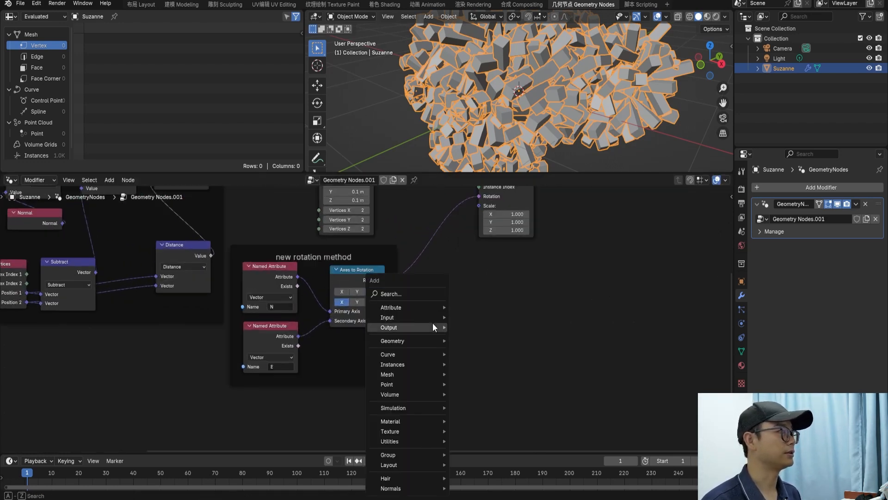
pyautogui.click(418, 295)
pyautogui.write('name')
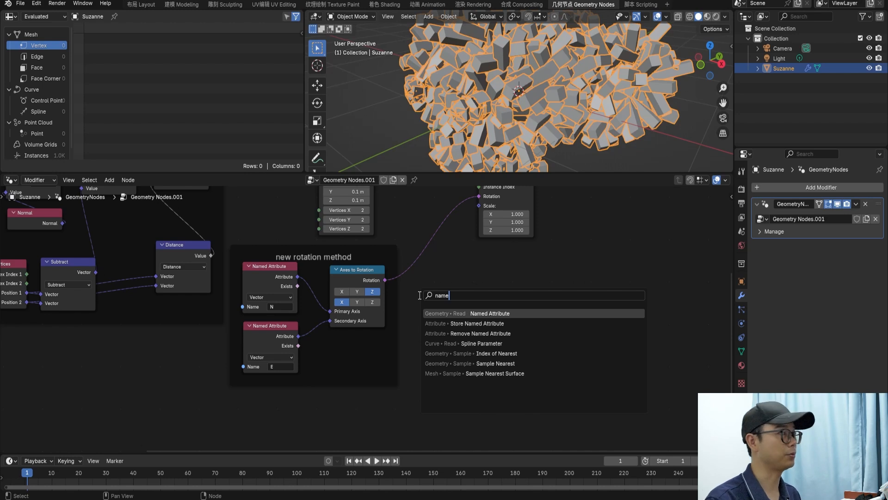
pyautogui.press('Return')
pyautogui.click(504, 301)
pyautogui.scroll(2, 371, 343)
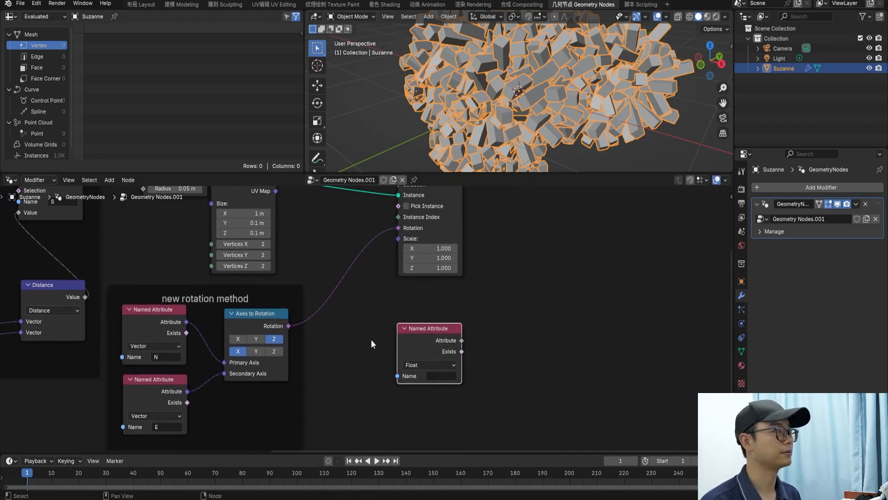
# Step: Make the new Named Attribute node read the float attribute S and connect it to Instance on Points' Scale
pyautogui.scroll(1, 371, 343)
pyautogui.click(456, 385)
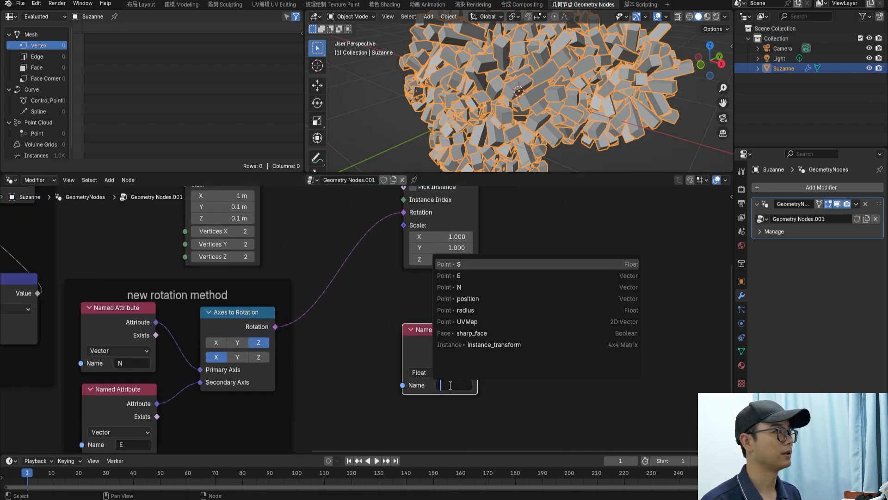
pyautogui.click(472, 264)
pyautogui.moveTo(480, 344); pyautogui.dragTo(406, 229)
pyautogui.moveTo(504, 92); pyautogui.dragTo(502, 114, button='middle')
# Step: Spread out Group Output, Instance on Points, the S attribute node and Cube, and inspect the edge bars on the monkey
pyautogui.scroll(-8, 503, 278)
pyautogui.moveTo(496, 218); pyautogui.dragTo(582, 232)
pyautogui.moveTo(402, 216); pyautogui.dragTo(473, 223)
pyautogui.moveTo(415, 337); pyautogui.dragTo(484, 312)
pyautogui.scroll(1, 402, 321)
pyautogui.moveTo(276, 216); pyautogui.dragTo(369, 226)
pyautogui.scroll(2, 368, 226)
pyautogui.moveTo(369, 225); pyautogui.dragTo(368, 285, button='middle')
pyautogui.moveTo(535, 112); pyautogui.dragTo(568, 116, button='middle')
pyautogui.click(530, 128)
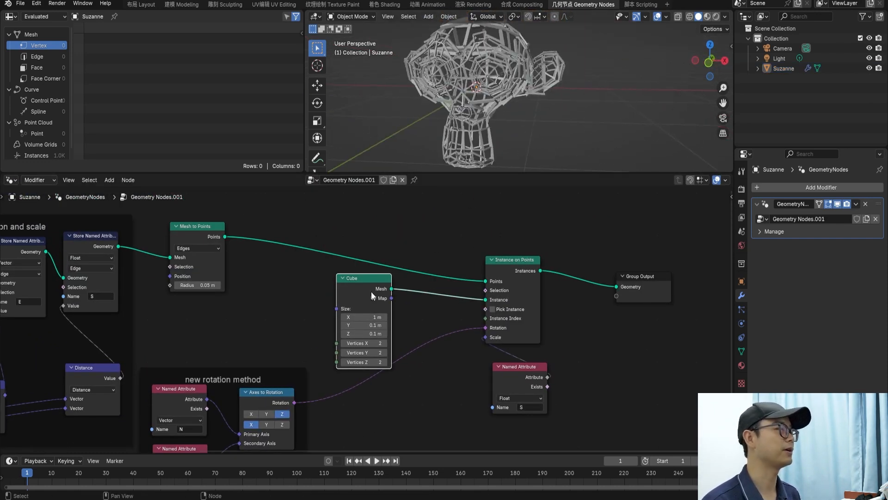
# Step: Insert a Subdivision Surface node between Group Input and the first Store Named Attribute node
pyautogui.moveTo(344, 300); pyautogui.dragTo(550, 308, button='middle')
pyautogui.scroll(-1, 81, 270)
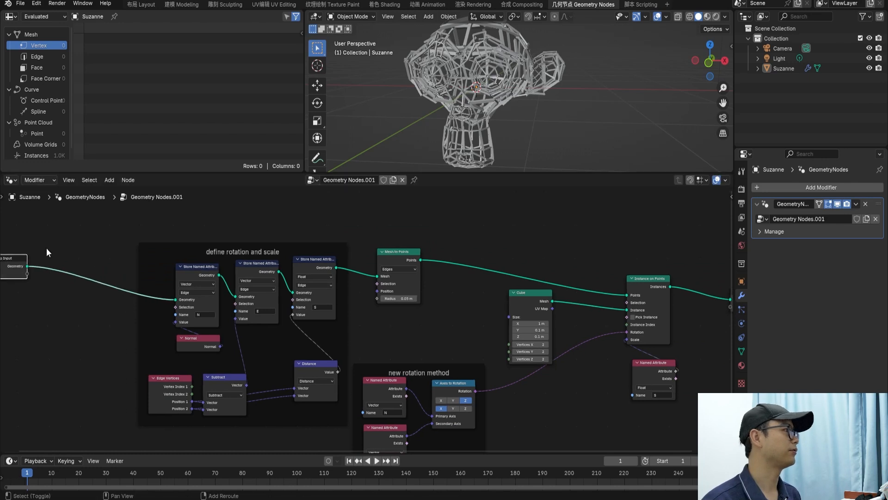
pyautogui.hotkey('shift', 'a')
pyautogui.write('su')
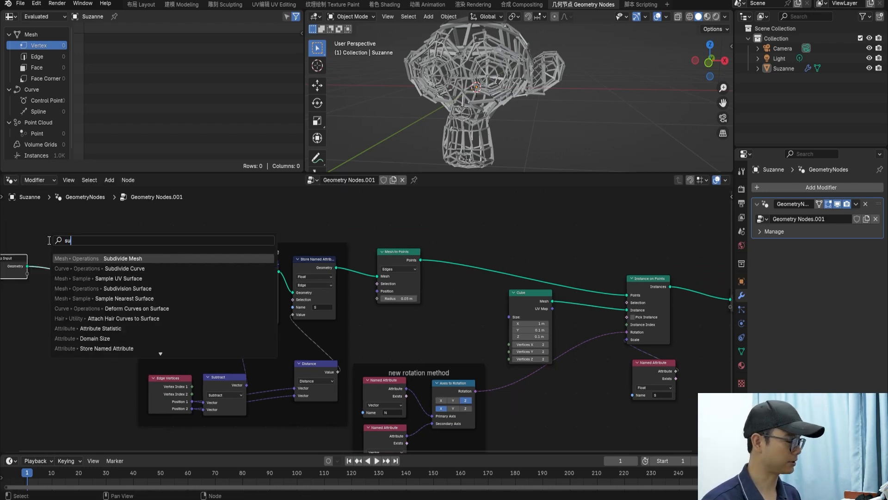
pyautogui.write('b')
pyautogui.press('Down')
pyautogui.press('Down')
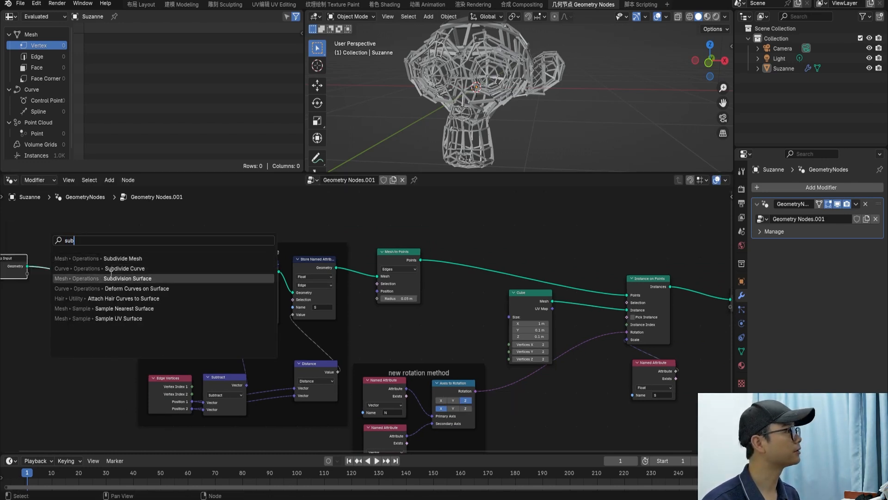
pyautogui.press('Return')
pyautogui.click(72, 250)
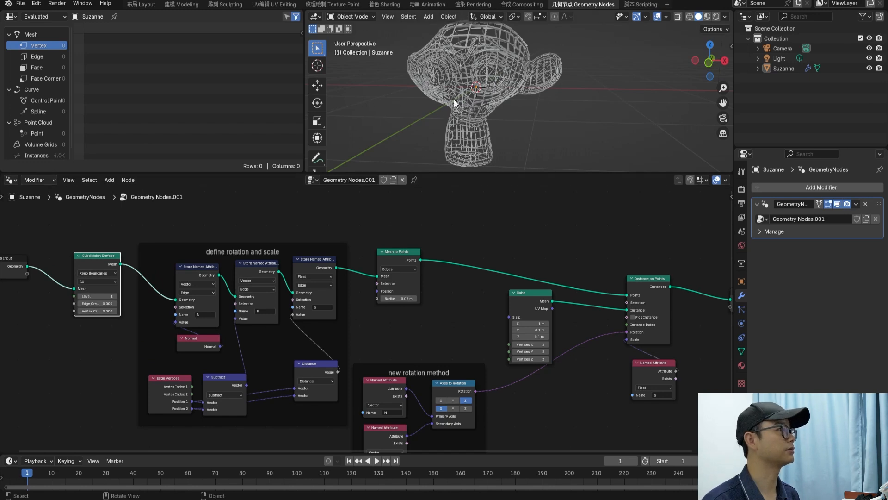
# Step: Examine how the bars follow the subdivided monkey's edges up close and look over the remaining node chain
pyautogui.scroll(6, 487, 92)
pyautogui.scroll(3, 459, 91)
pyautogui.keyDown('shift'); pyautogui.moveTo(476, 49); pyautogui.dragTo(462, 94, button='middle'); pyautogui.keyUp('shift')
pyautogui.moveTo(535, 101); pyautogui.dragTo(597, 86, button='middle')
pyautogui.scroll(-2, 528, 293)
pyautogui.moveTo(528, 292); pyautogui.dragTo(418, 281, button='middle')
pyautogui.scroll(2, 418, 281)
pyautogui.moveTo(419, 233); pyautogui.dragTo(406, 265, button='middle')
pyautogui.scroll(4, 405, 266)
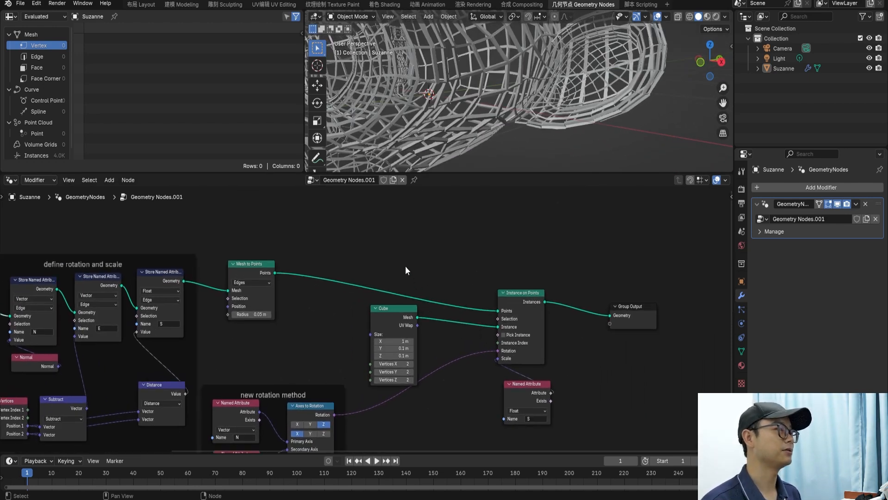
pyautogui.scroll(-4, 525, 97)
pyautogui.moveTo(525, 97); pyautogui.dragTo(520, 97, button='middle')
# Step: Add a second Monkey mesh to the scene, hide it in the viewport, and reselect the original Suzanne
pyautogui.hotkey('shift', 'a')
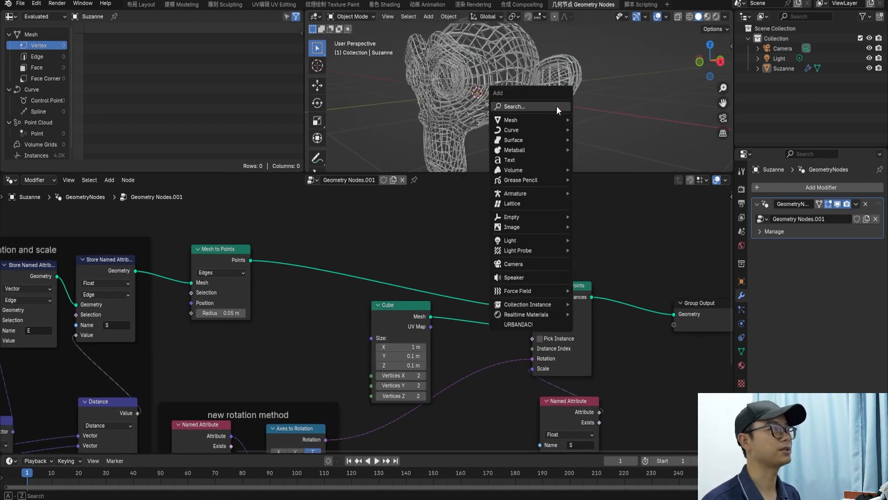
pyautogui.moveTo(568, 119)
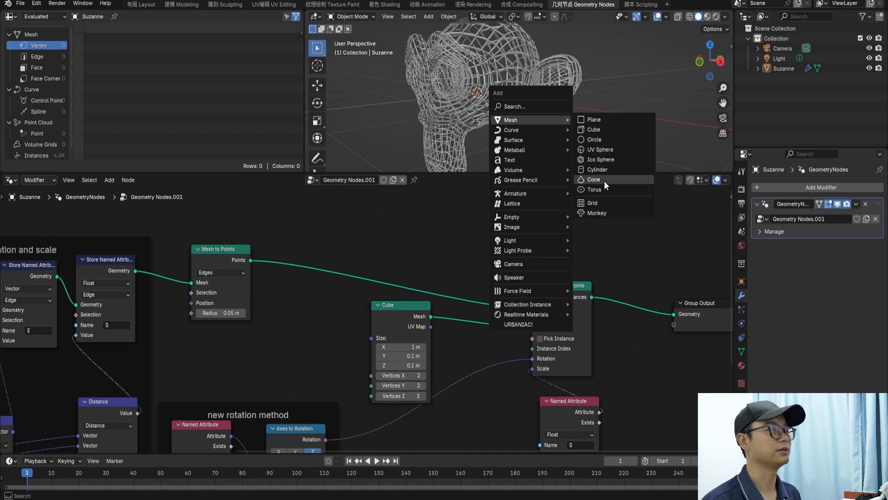
pyautogui.click(604, 213)
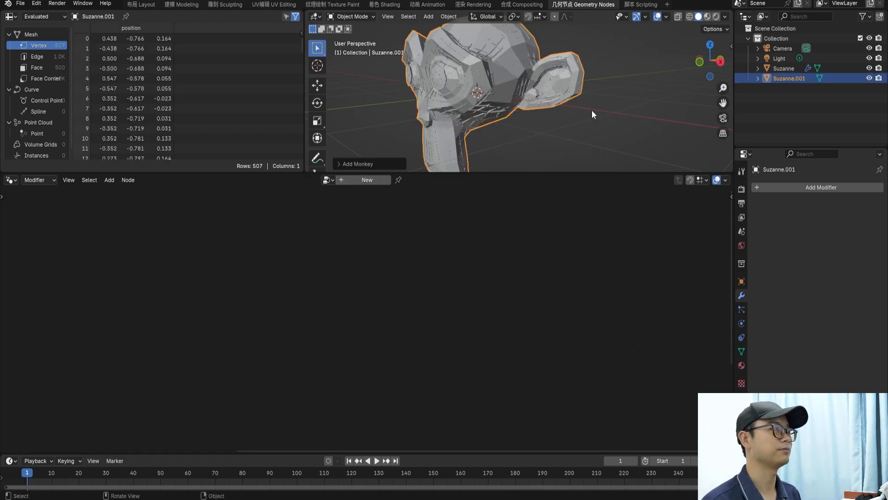
pyautogui.click(869, 78)
pyautogui.click(787, 68)
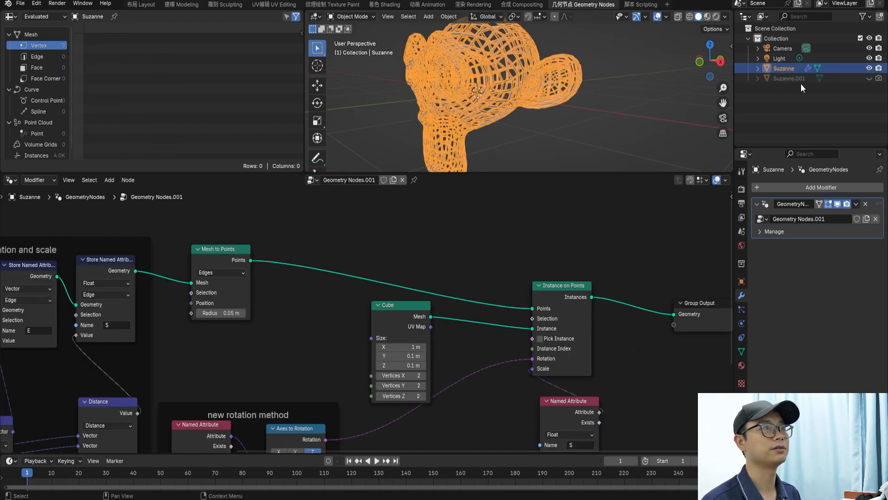
# Step: Bring Suzanne.001 in as an Object Info node, feed its Geometry into Instance on Points' Instance input, and move the disconnected Cube node aside
pyautogui.moveTo(794, 78); pyautogui.dragTo(351, 225)
pyautogui.moveTo(381, 290); pyautogui.dragTo(361, 246, button='middle')
pyautogui.moveTo(356, 234); pyautogui.dragTo(536, 374)
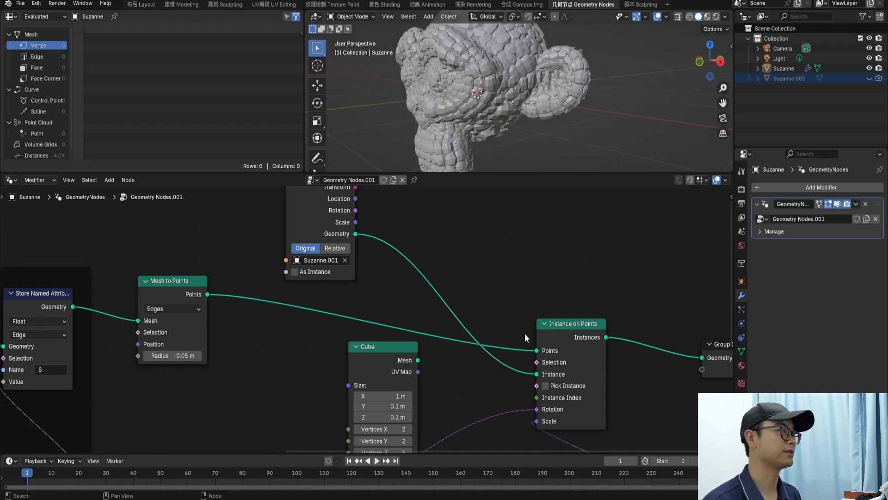
pyautogui.press('KP_1')
pyautogui.moveTo(389, 348); pyautogui.dragTo(298, 324)
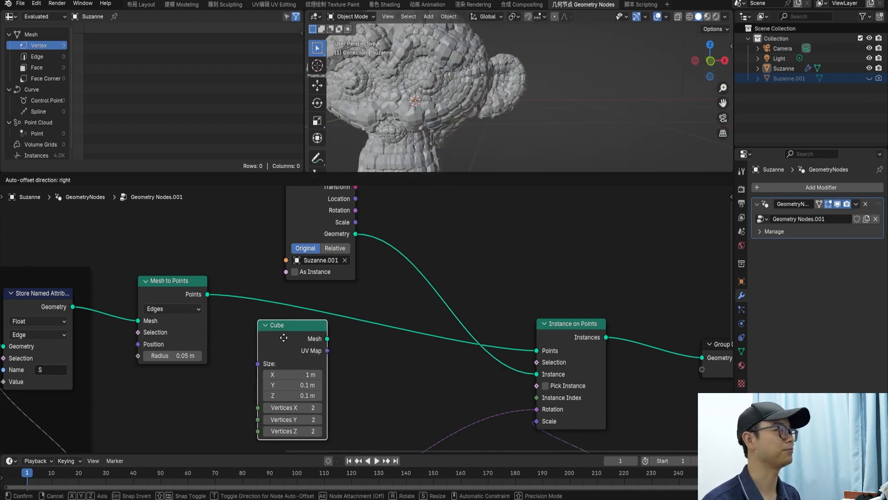
# Step: Set the Suzanne.001 Object Info node to Relative and inspect the small monkey instances up close
pyautogui.click(329, 247)
pyautogui.scroll(-1, 330, 248)
pyautogui.moveTo(380, 108); pyautogui.dragTo(438, 118, button='middle')
pyautogui.scroll(6, 437, 118)
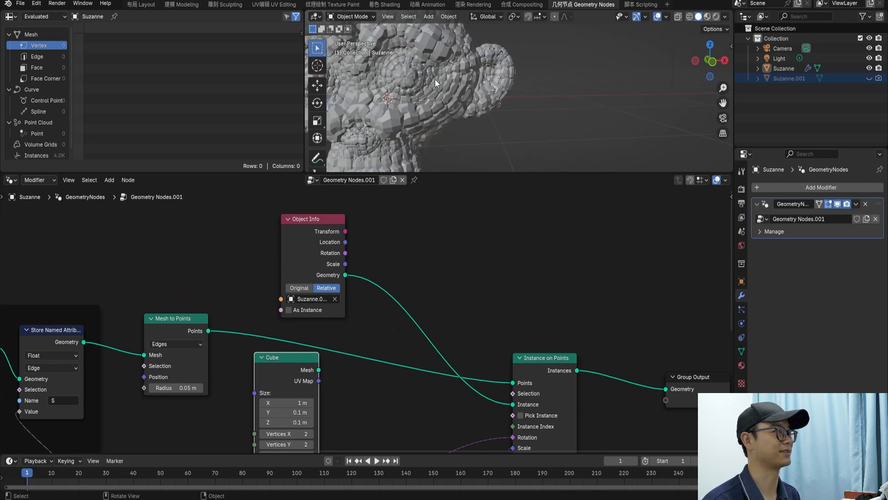
pyautogui.moveTo(501, 81); pyautogui.dragTo(466, 96, button='middle')
pyautogui.scroll(-2, 473, 337)
# Step: Move the S Named Attribute node away and insert a Combine XYZ node between it and Instance on Points' Scale, using the X input
pyautogui.moveTo(506, 420); pyautogui.dragTo(455, 255, button='middle')
pyautogui.scroll(3, 454, 257)
pyautogui.moveTo(442, 271); pyautogui.dragTo(327, 332)
pyautogui.hotkey('shift', 'a')
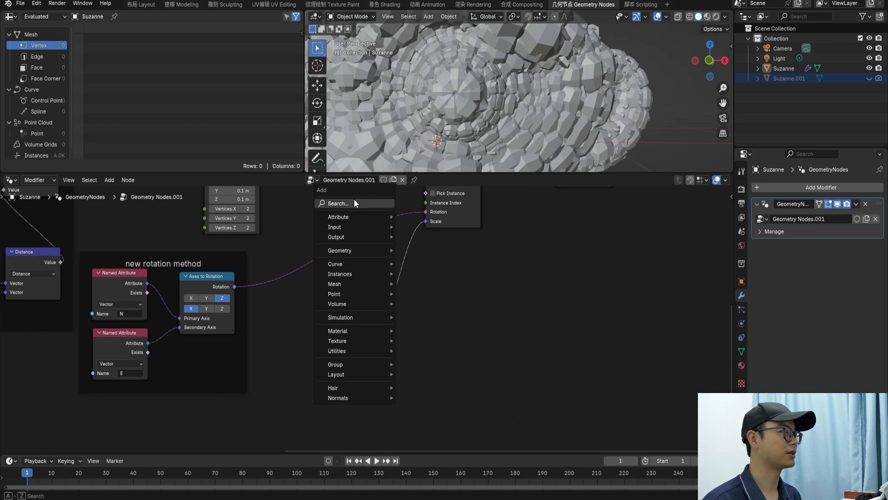
pyautogui.click(354, 199)
pyautogui.write('comb')
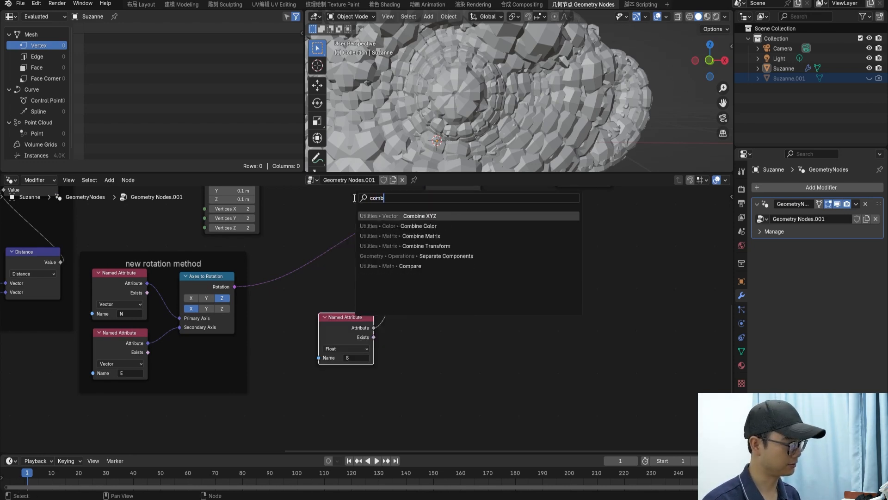
pyautogui.press('Return')
pyautogui.click(389, 268)
# Step: Try 0.1 and 0.02 as the shared Y and Z values of the Combine XYZ node
pyautogui.moveTo(453, 292); pyautogui.dragTo(448, 328, button='middle')
pyautogui.scroll(-2, 445, 376)
pyautogui.scroll(1, 445, 376)
pyautogui.scroll(2, 448, 329)
pyautogui.moveTo(411, 352)
pyautogui.mouseDown()
pyautogui.moveTo(411, 364)
pyautogui.moveTo(409, 354)
pyautogui.mouseUp()
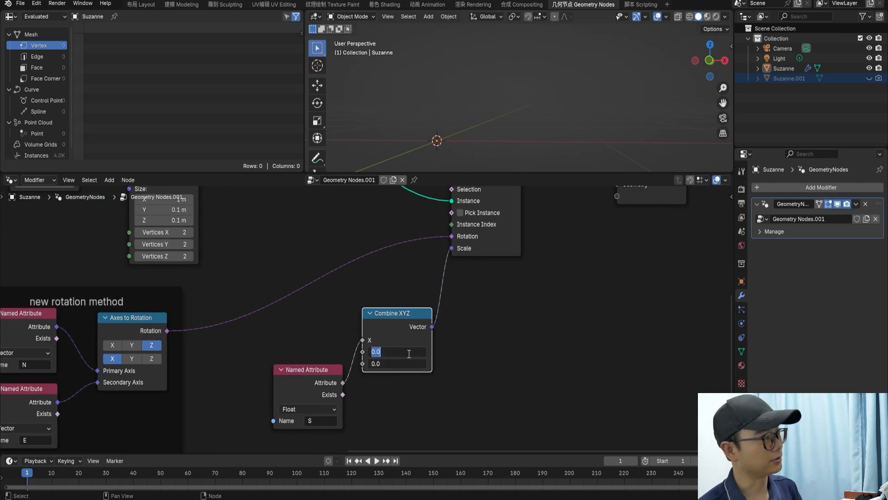
pyautogui.write('0.1')
pyautogui.press('Return')
pyautogui.moveTo(493, 88); pyautogui.dragTo(456, 88, button='middle')
pyautogui.moveTo(410, 364); pyautogui.dragTo(413, 353)
pyautogui.write('.02')
pyautogui.press('Return')
# Step: Set both Y and Z of the Combine XYZ node to 0.01 and inspect the thinned instances
pyautogui.moveTo(476, 83); pyautogui.dragTo(485, 82, button='middle')
pyautogui.moveTo(412, 352); pyautogui.dragTo(411, 354)
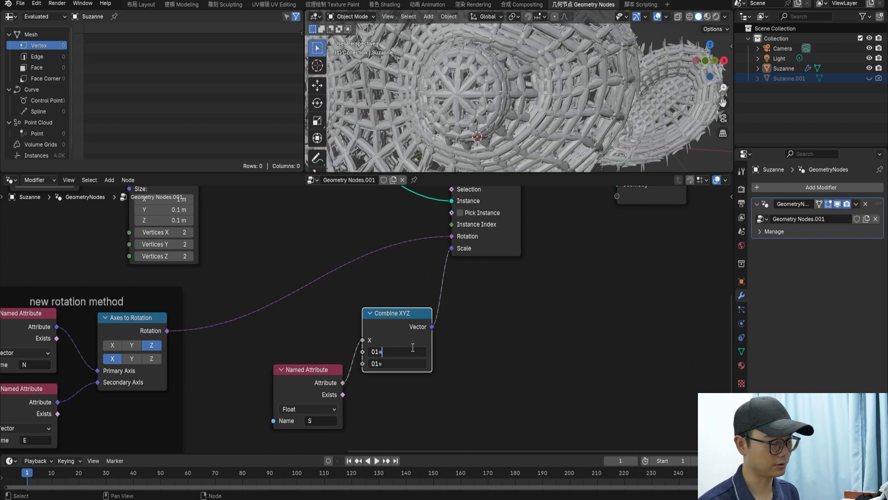
pyautogui.write('1')
pyautogui.press('Return')
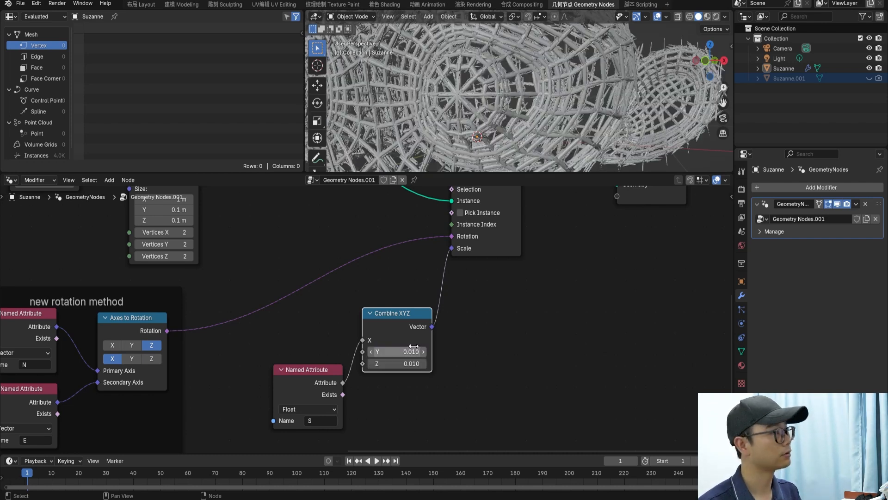
pyautogui.moveTo(499, 90)
pyautogui.mouseDown(button='middle')
pyautogui.moveTo(481, 90)
pyautogui.moveTo(513, 96)
pyautogui.mouseUp(button='middle')
pyautogui.scroll(4, 513, 96)
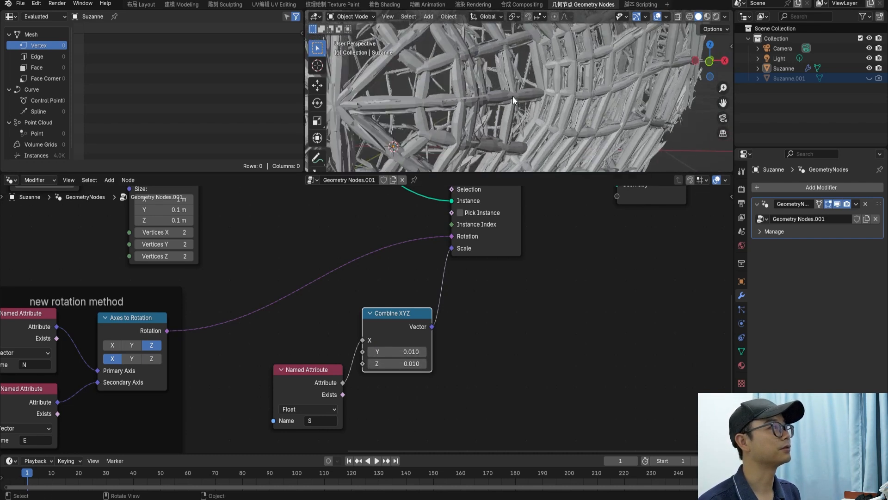
pyautogui.scroll(-5, 418, 143)
pyautogui.scroll(4, 535, 123)
pyautogui.scroll(-3, 535, 123)
# Step: Make room beside Combine XYZ and insert a Math node between the S Named Attribute and its X input
pyautogui.moveTo(388, 325); pyautogui.dragTo(483, 344)
pyautogui.hotkey('shift', 'a')
pyautogui.click(381, 296)
pyautogui.write('add')
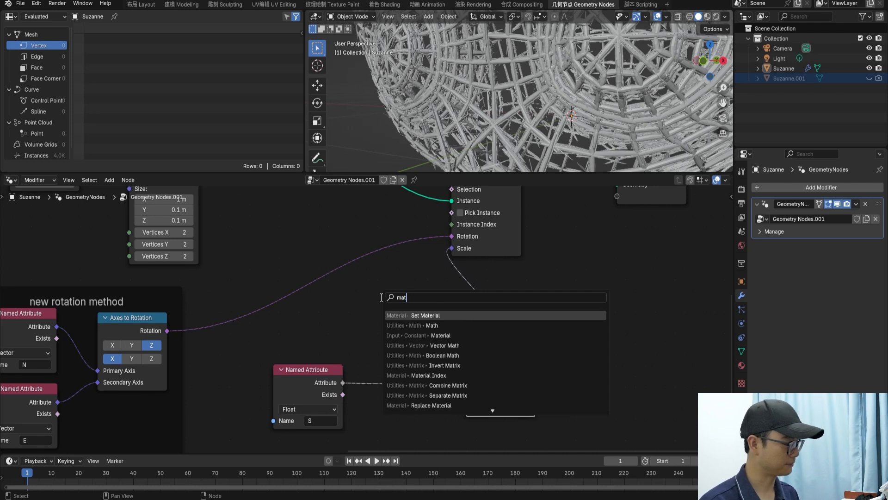
pyautogui.press('Return')
pyautogui.click(379, 334)
pyautogui.scroll(1, 410, 373)
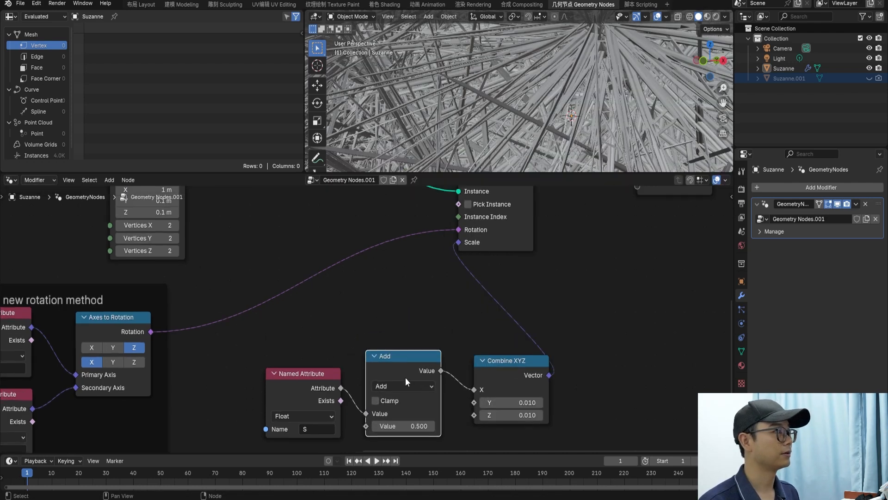
# Step: Change the Math node's operation to Multiply, keep the 0.5 factor, and check the shortened instances up close
pyautogui.click(405, 390)
pyautogui.click(413, 266)
pyautogui.click(394, 385)
pyautogui.click(401, 265)
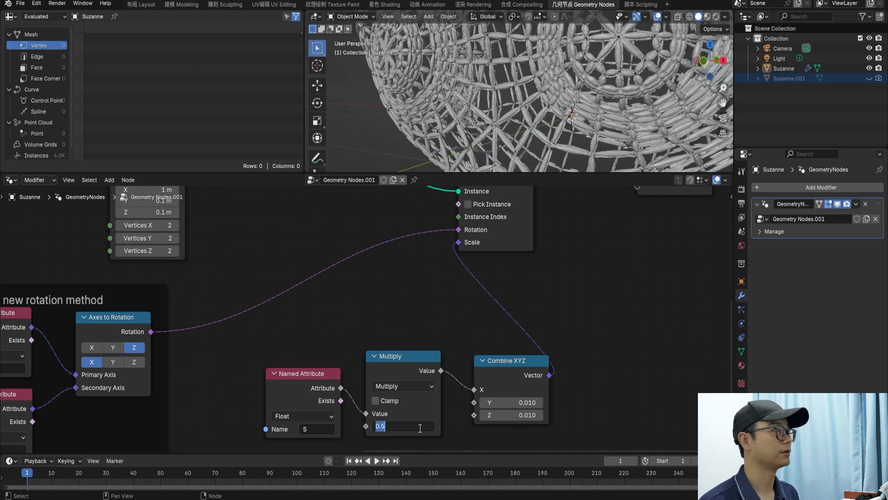
pyautogui.scroll(6, 499, 118)
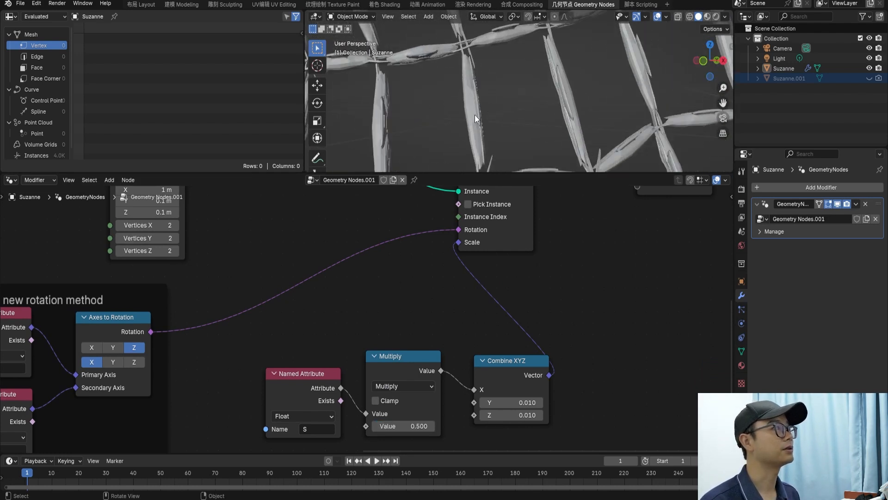
# Step: Set the Combine XYZ node's Y and Z values to 0.02 each
pyautogui.moveTo(473, 121); pyautogui.dragTo(396, 116, button='middle')
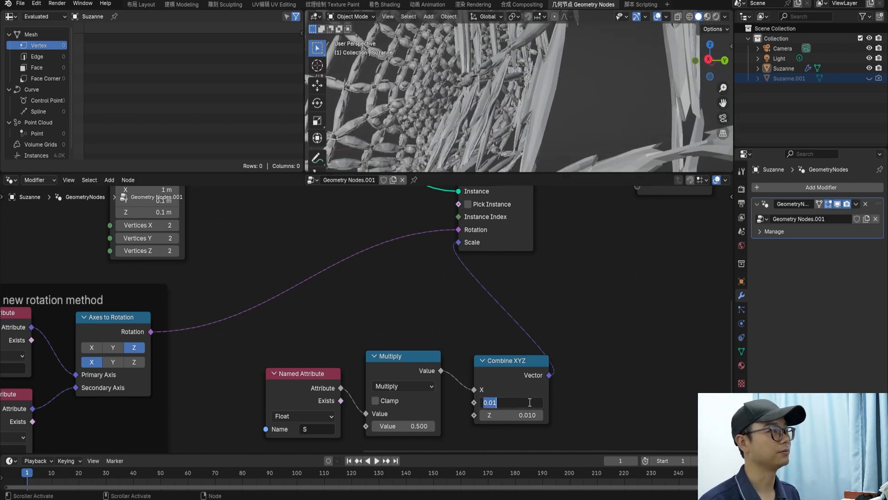
pyautogui.press('Return')
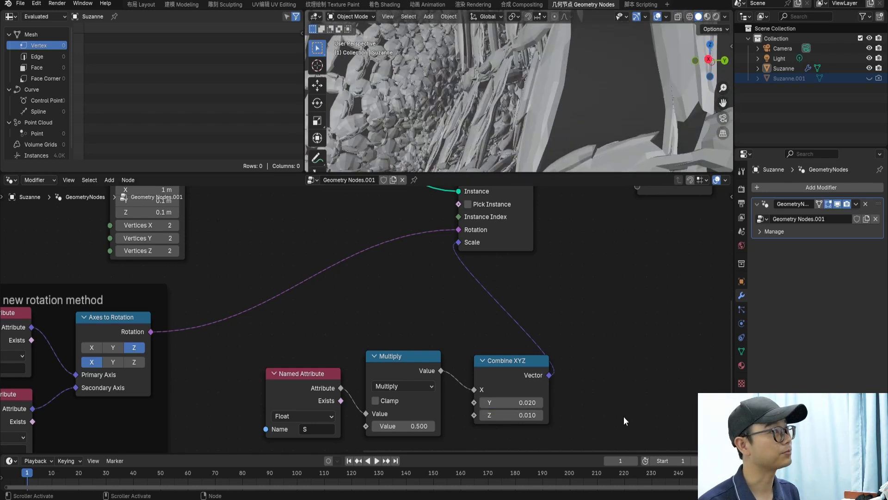
pyautogui.click(522, 412)
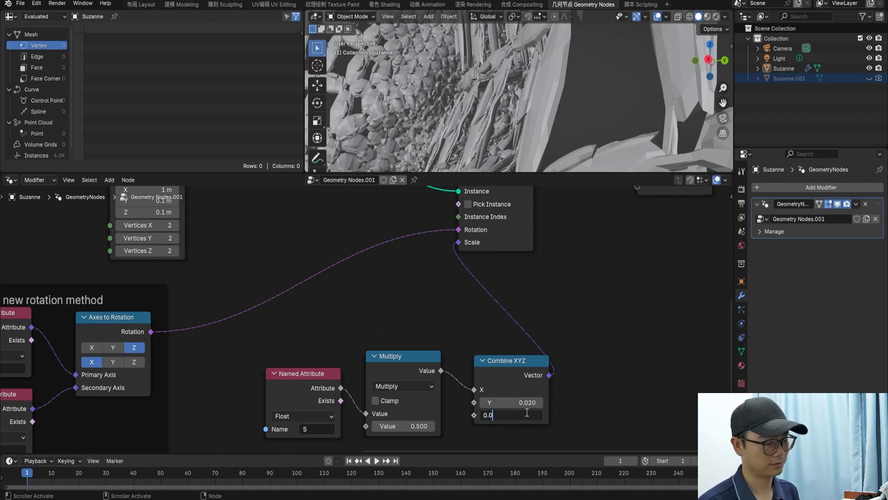
pyautogui.write('2')
pyautogui.press('Return')
# Step: Try 0.1 as the Multiply node's factor and settle on 0.4, checking the instance lengths from the side
pyautogui.moveTo(510, 88); pyautogui.dragTo(533, 135, button='middle')
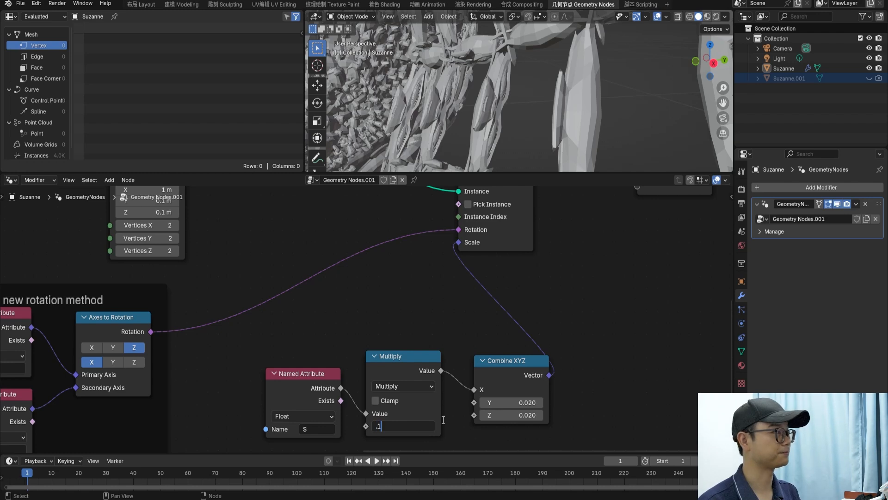
pyautogui.press('Return')
pyautogui.moveTo(494, 139); pyautogui.dragTo(399, 132, button='middle')
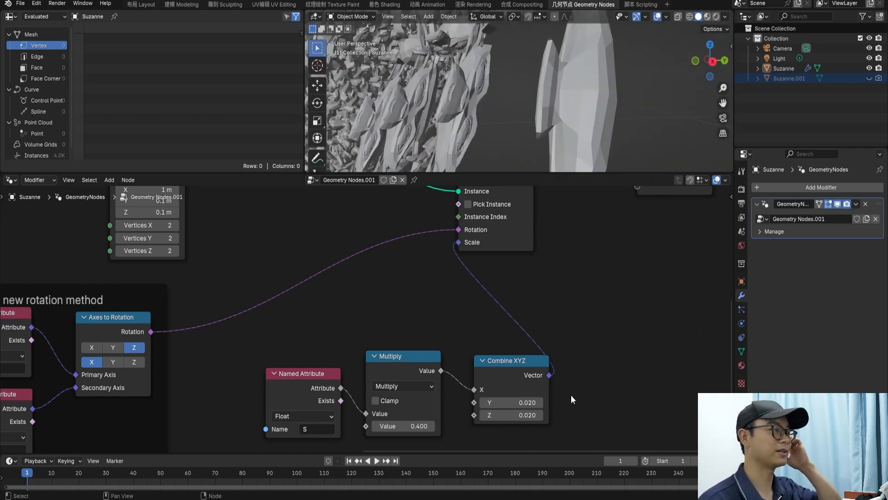
# Step: Try 0.05 and 0 as the Combine XYZ node's Y value
pyautogui.click(531, 403)
pyautogui.write('.05')
pyautogui.press('Return')
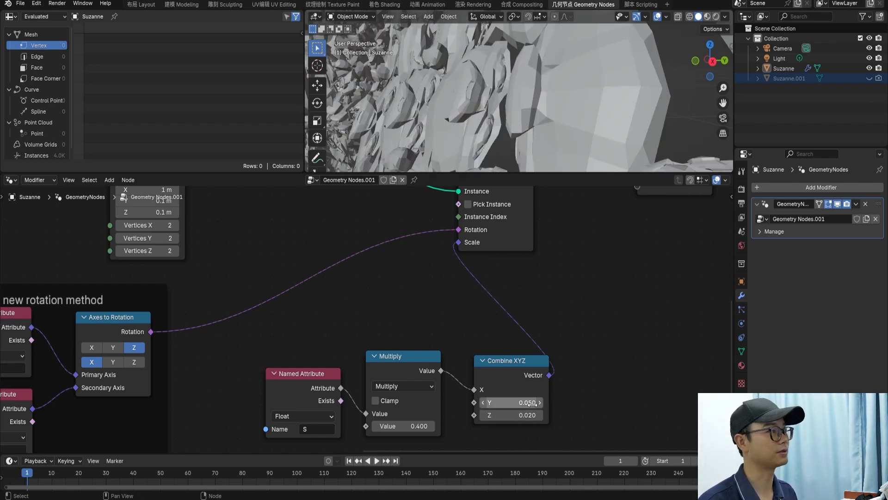
pyautogui.press('Return')
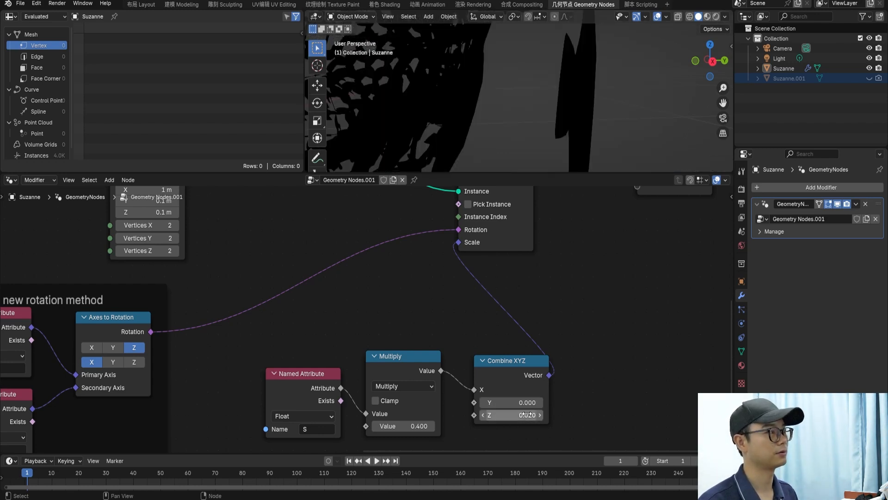
# Step: Set the Combine XYZ node's Z value to 0.05 and its Y value to 0.02
pyautogui.press('Return')
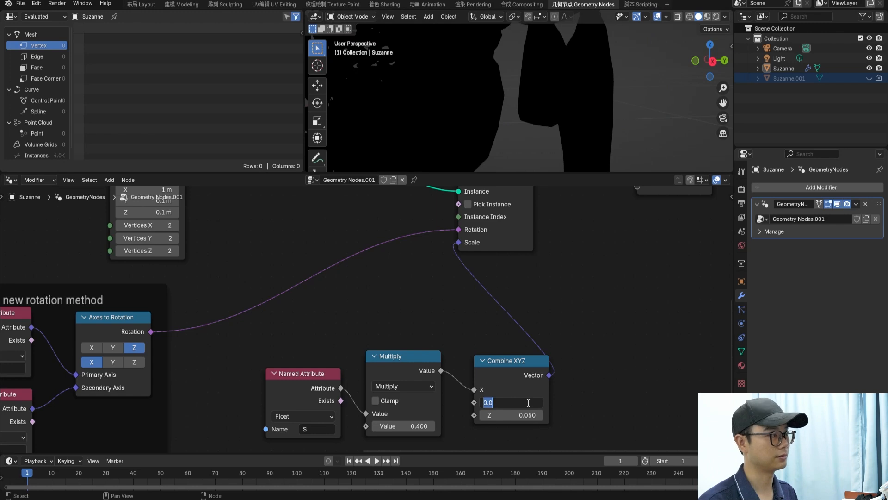
pyautogui.click(529, 402)
pyautogui.write('0.05')
pyautogui.press('Return')
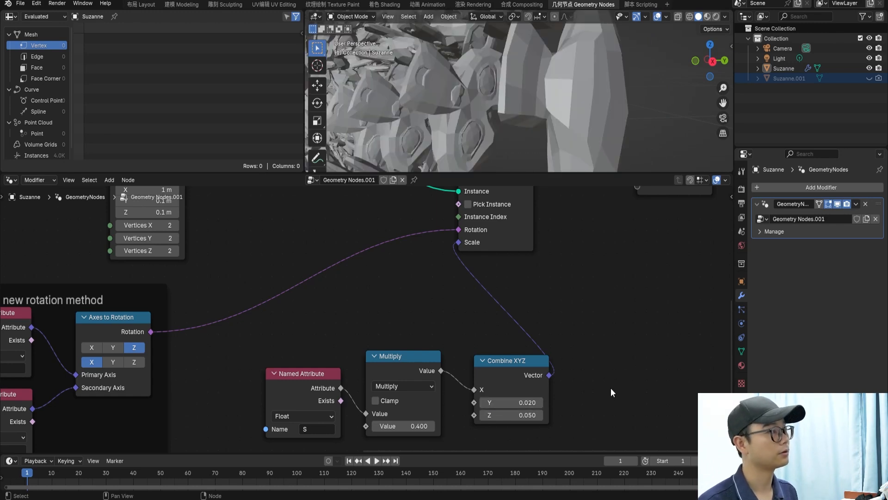
# Step: Examine the overall pattern of the scaled monkey instances on the face and ear from several distances and angles
pyautogui.moveTo(476, 57); pyautogui.dragTo(363, 85, button='middle')
pyautogui.scroll(-11, 505, 91)
pyautogui.scroll(2, 486, 95)
pyautogui.moveTo(479, 94); pyautogui.dragTo(532, 96, button='middle')
pyautogui.scroll(6, 526, 99)
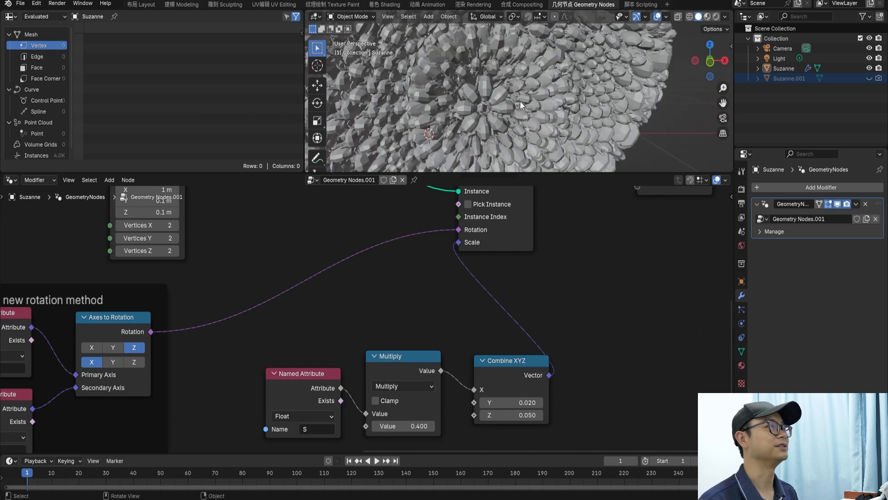
pyautogui.scroll(-8, 498, 101)
pyautogui.moveTo(495, 101); pyautogui.dragTo(535, 95, button='middle')
pyautogui.scroll(2, 540, 53)
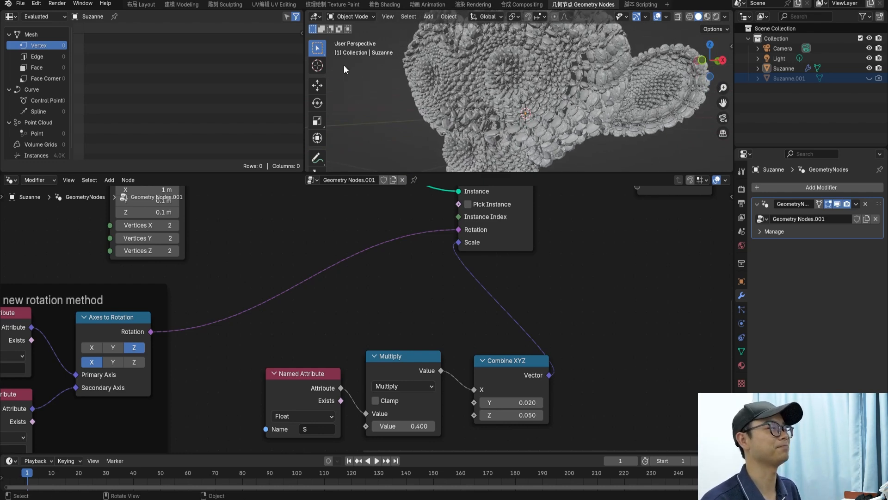
# Step: Open the Layout workspace and examine the monkey's instanced surface in the large viewport, both up close and from farther away
pyautogui.click(141, 4)
pyautogui.scroll(5, 359, 248)
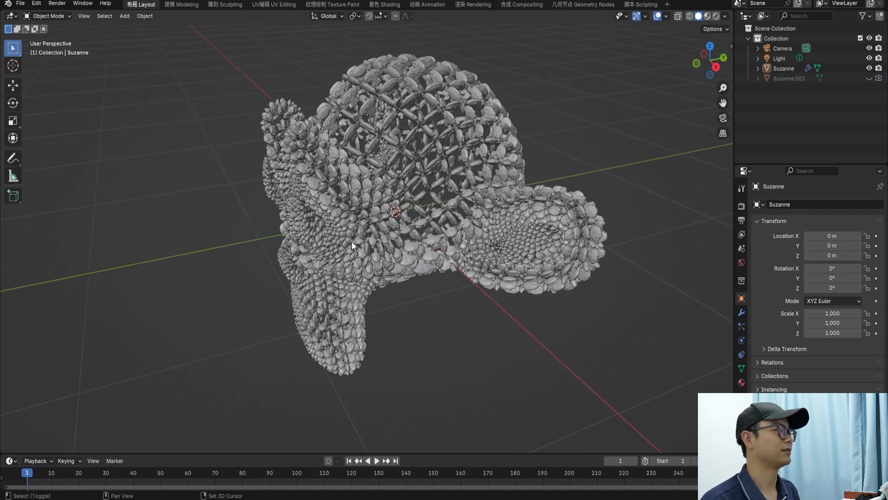
pyautogui.scroll(8, 351, 242)
pyautogui.moveTo(352, 236); pyautogui.dragTo(435, 181, button='middle')
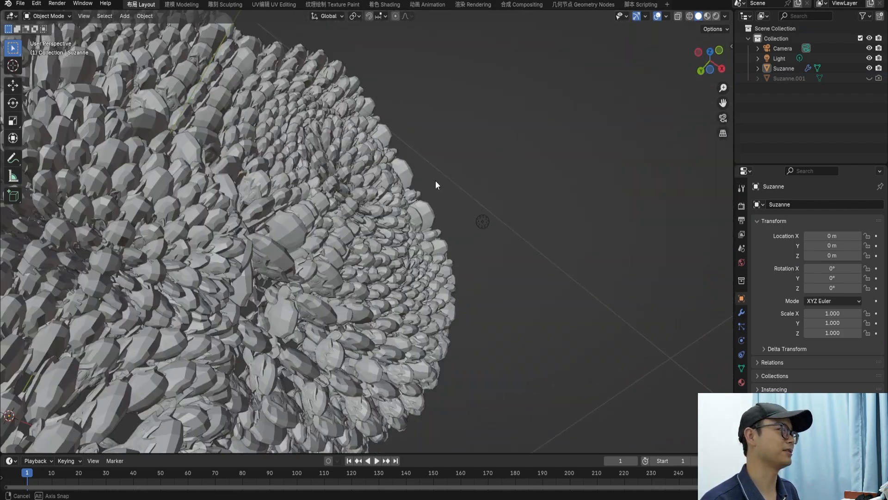
pyautogui.scroll(-4, 325, 212)
pyautogui.moveTo(325, 213); pyautogui.dragTo(434, 219, button='middle')
pyautogui.scroll(-2, 402, 216)
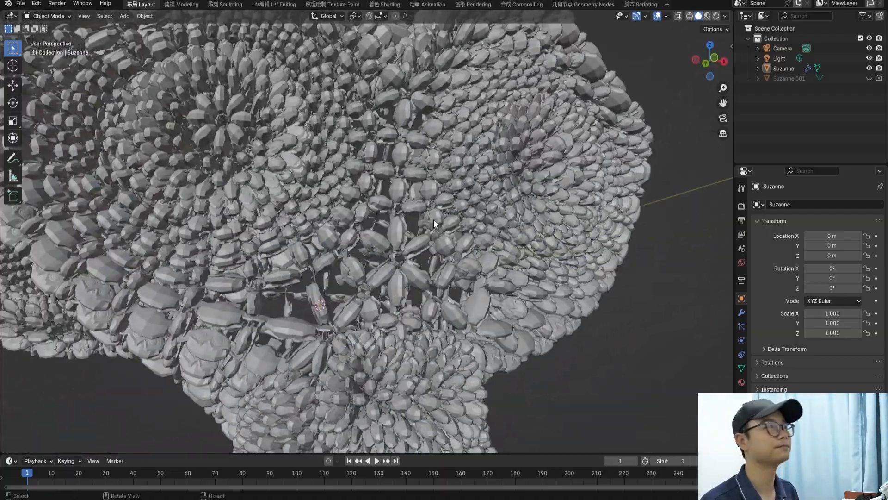